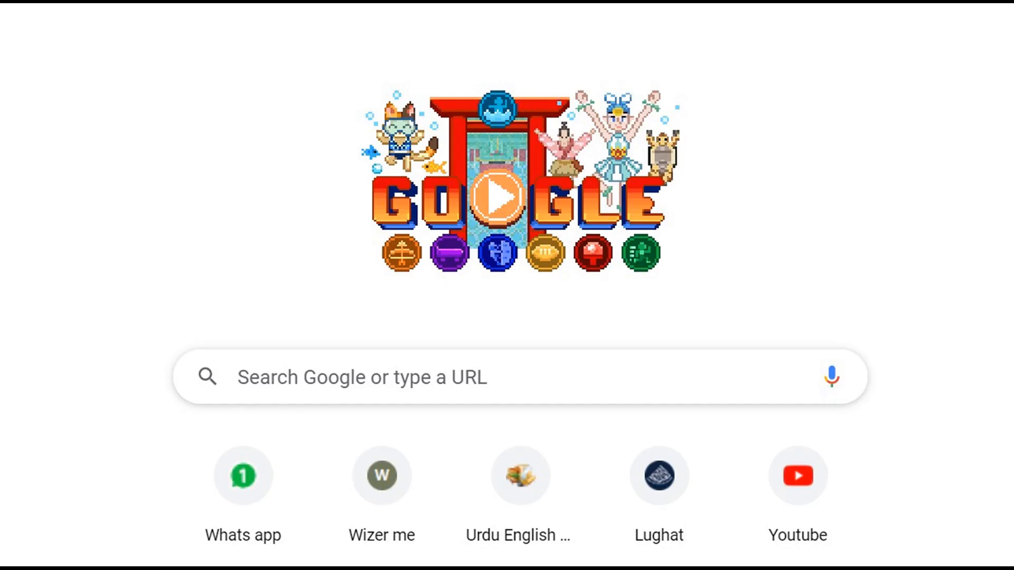
Search Google for "Urdu ca", open the Urdu.ca website, and dismiss the list of earlier downloads
{"action": "type", "text": "urdu"}
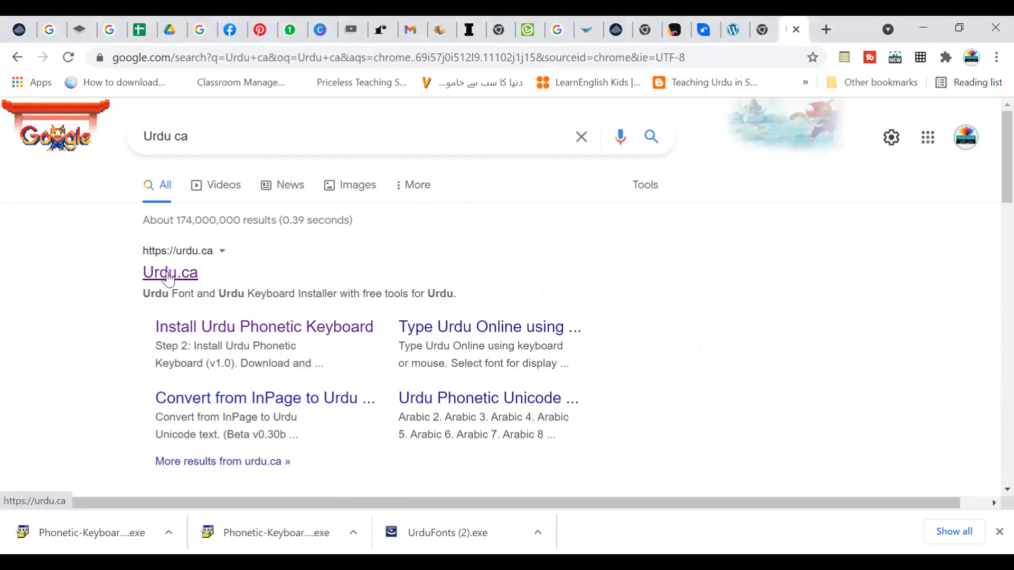
{"action": "left_click", "coordinate": [170, 278]}
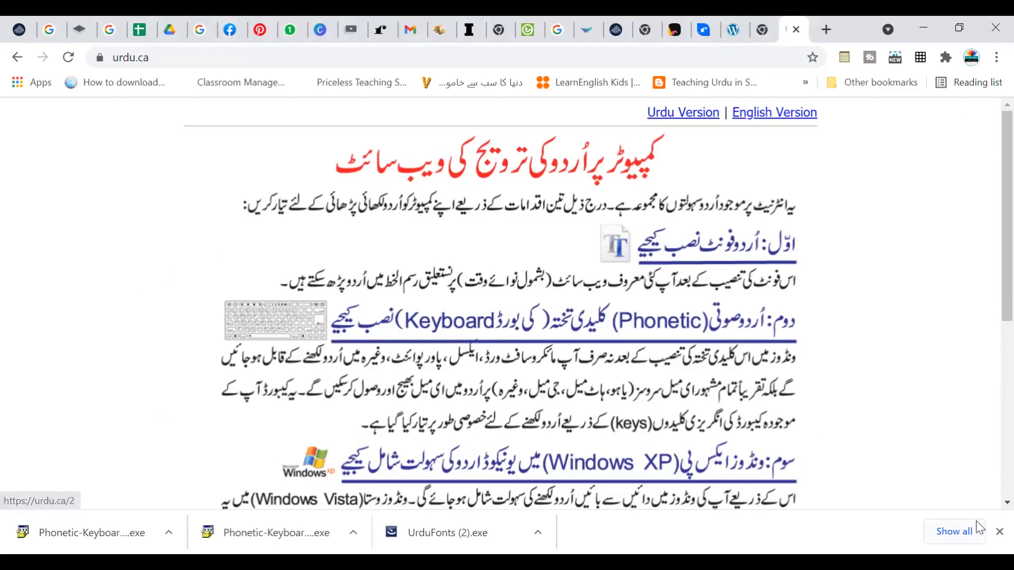
{"action": "left_click", "coordinate": [999, 532]}
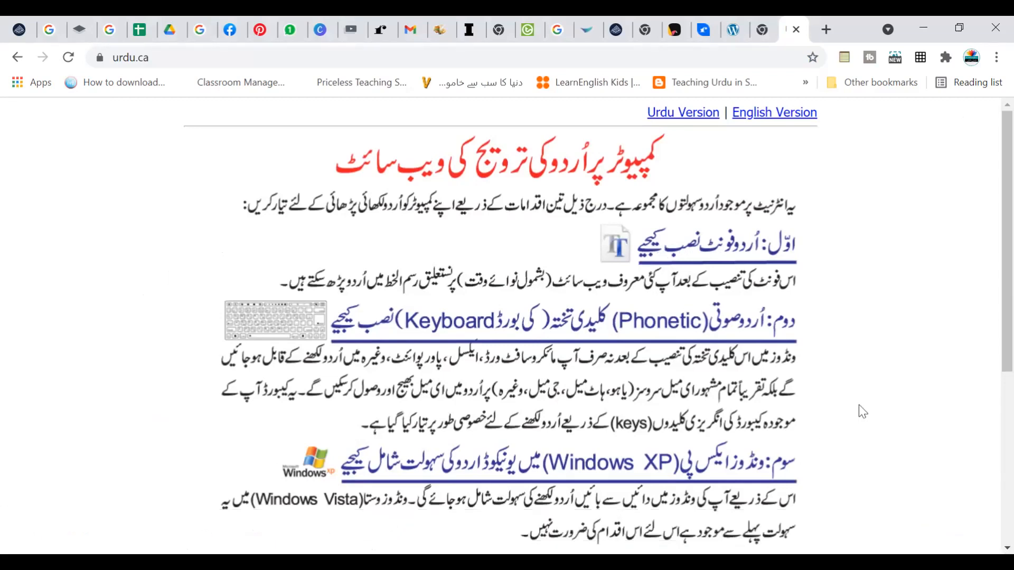
Download the Jameel Noori Nastaleeq Urdu fonts installer from the site's first step and save it in Downloads as UrduFonts (3)
{"action": "left_click", "coordinate": [689, 255]}
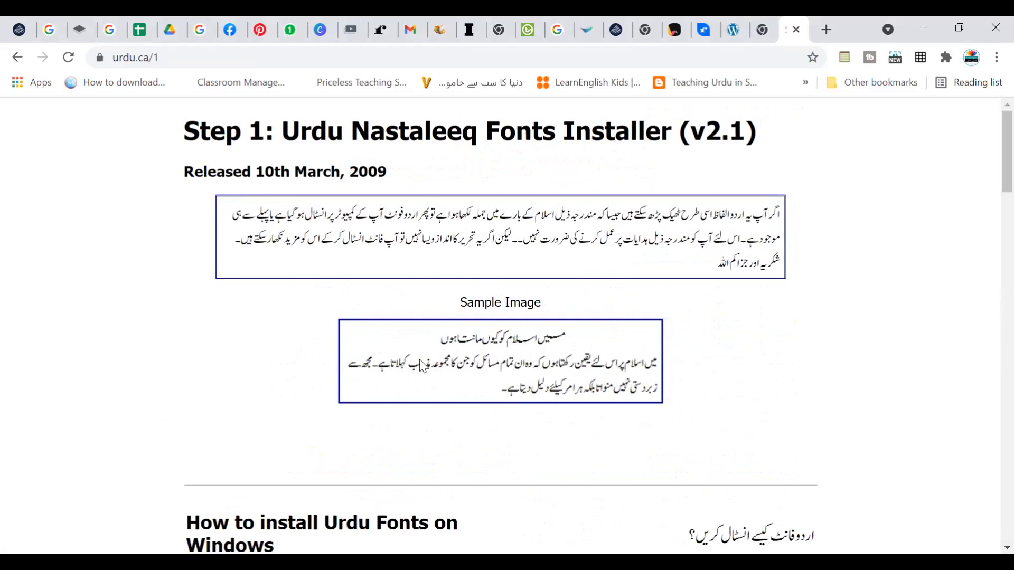
{"action": "scroll", "coordinate": [421, 365], "scroll_direction": "down", "scroll_amount": 4}
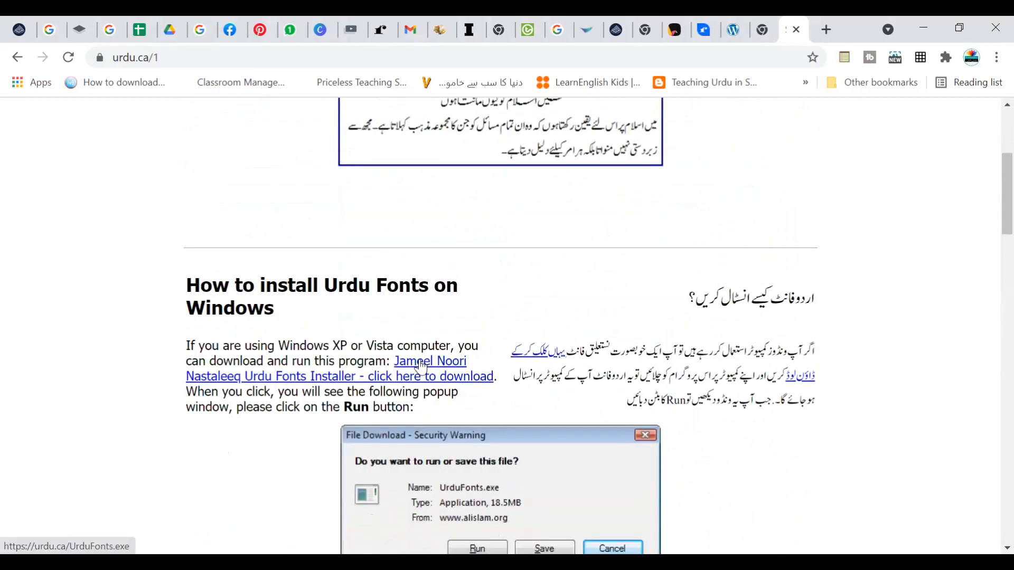
{"action": "scroll", "coordinate": [421, 368], "scroll_direction": "down", "scroll_amount": 1}
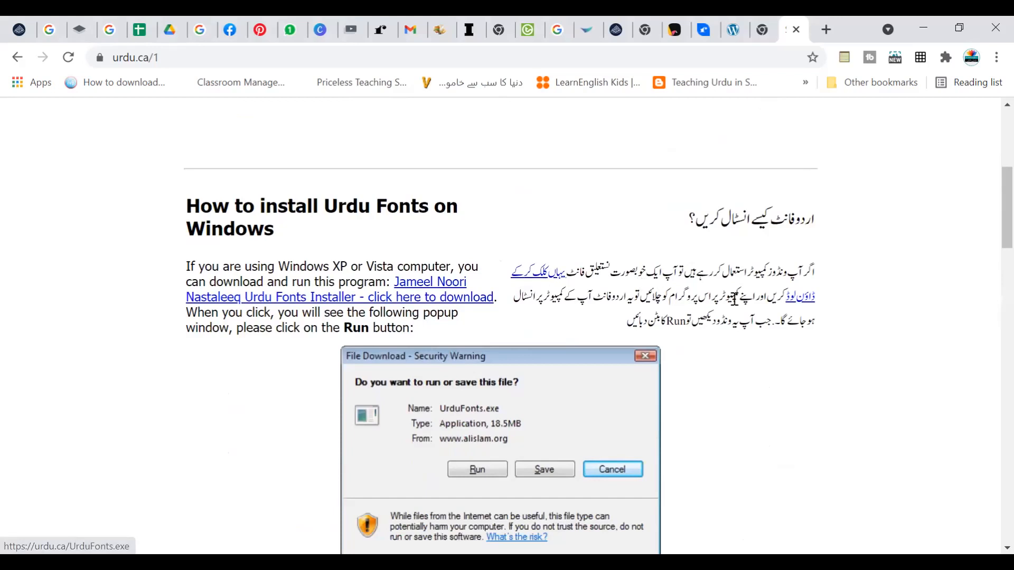
{"action": "left_click", "coordinate": [799, 300]}
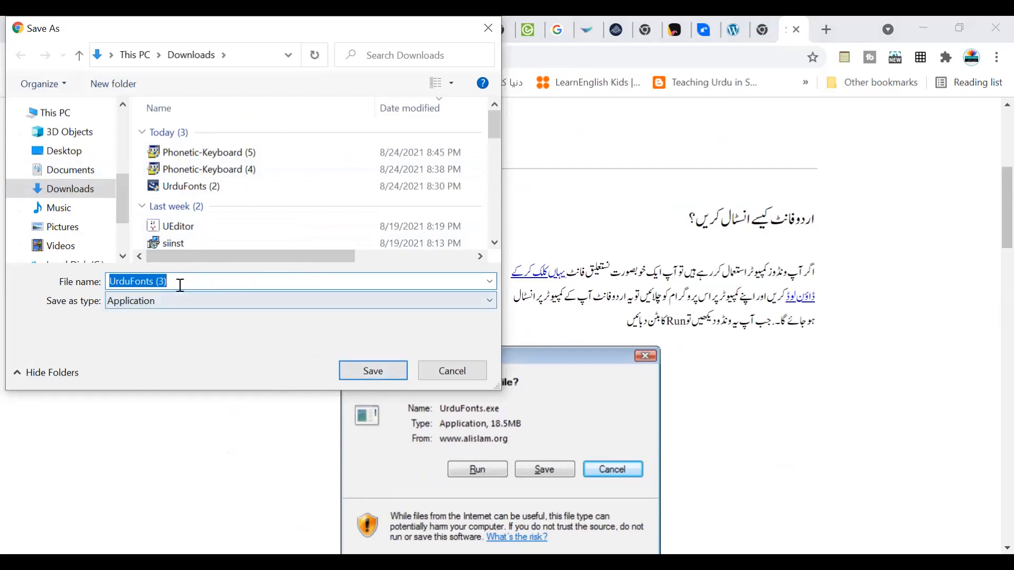
{"action": "left_click", "coordinate": [373, 374]}
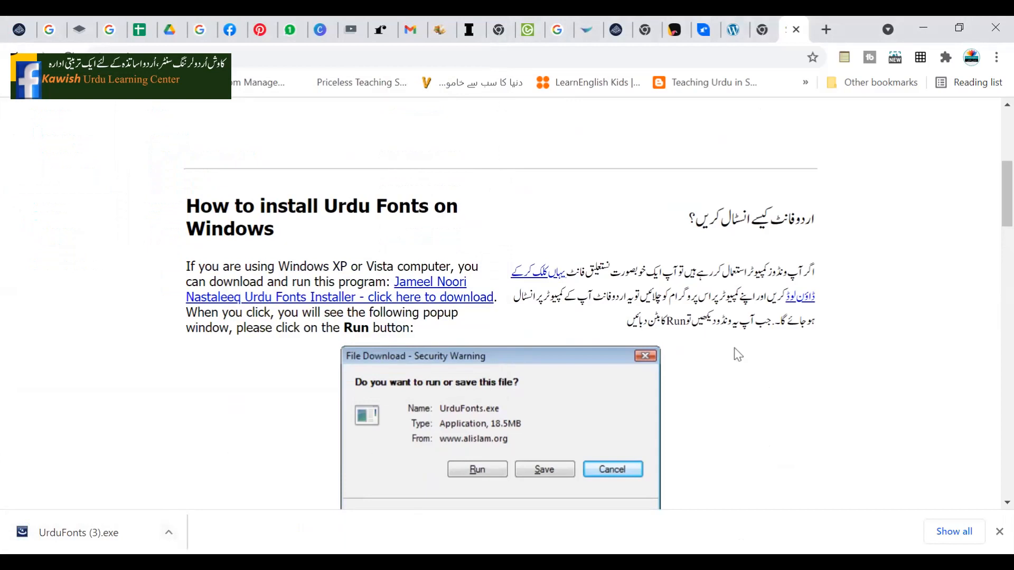
Download the Urdu Phonetic Keyboard installer from the site's second step and save it in Downloads as Phonetic-Keyboard (6)
{"action": "scroll", "coordinate": [499, 372], "scroll_direction": "up", "scroll_amount": 6}
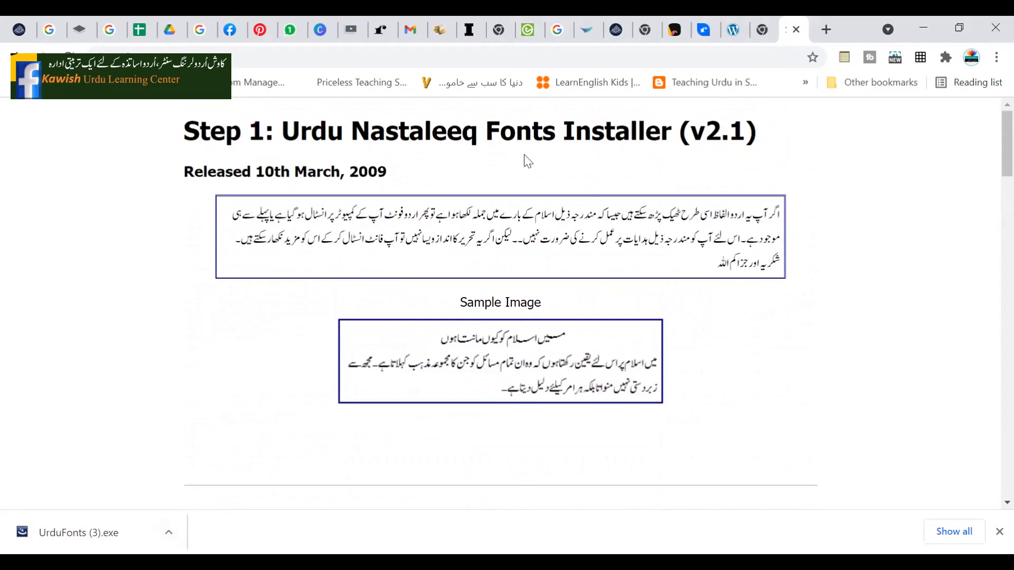
{"action": "left_click", "coordinate": [17, 57]}
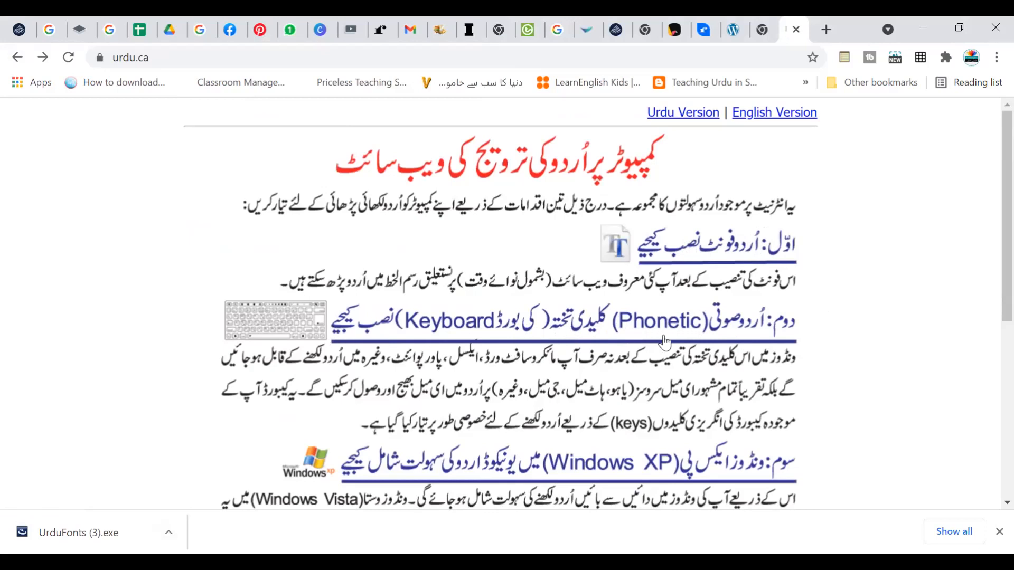
{"action": "left_click", "coordinate": [484, 329]}
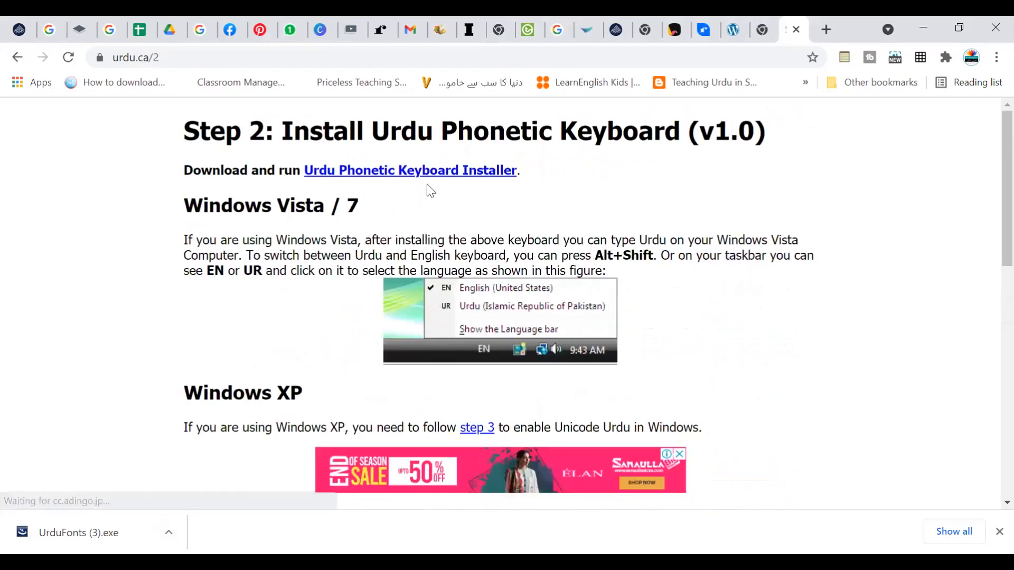
{"action": "left_click", "coordinate": [469, 173]}
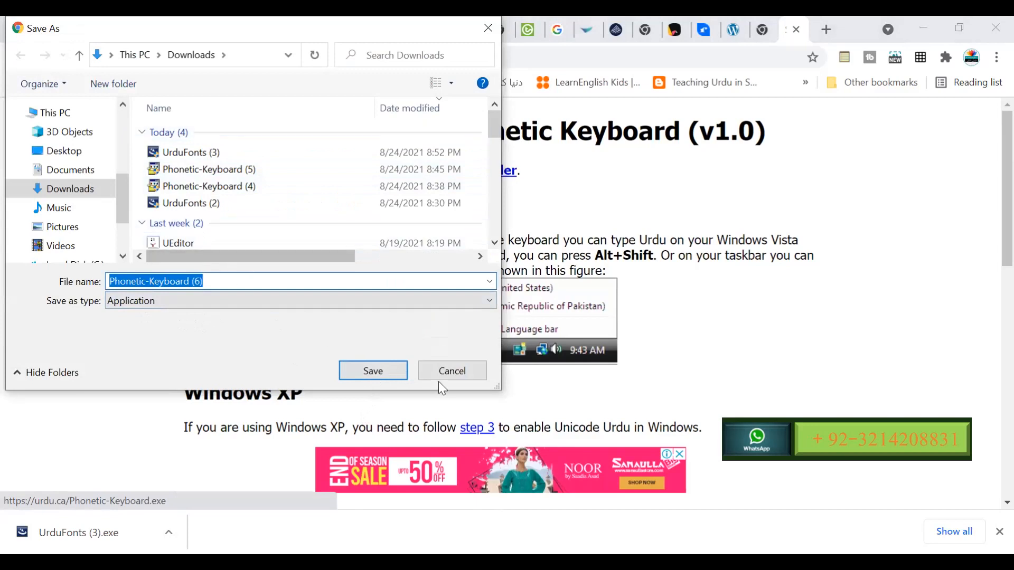
{"action": "left_click", "coordinate": [358, 378]}
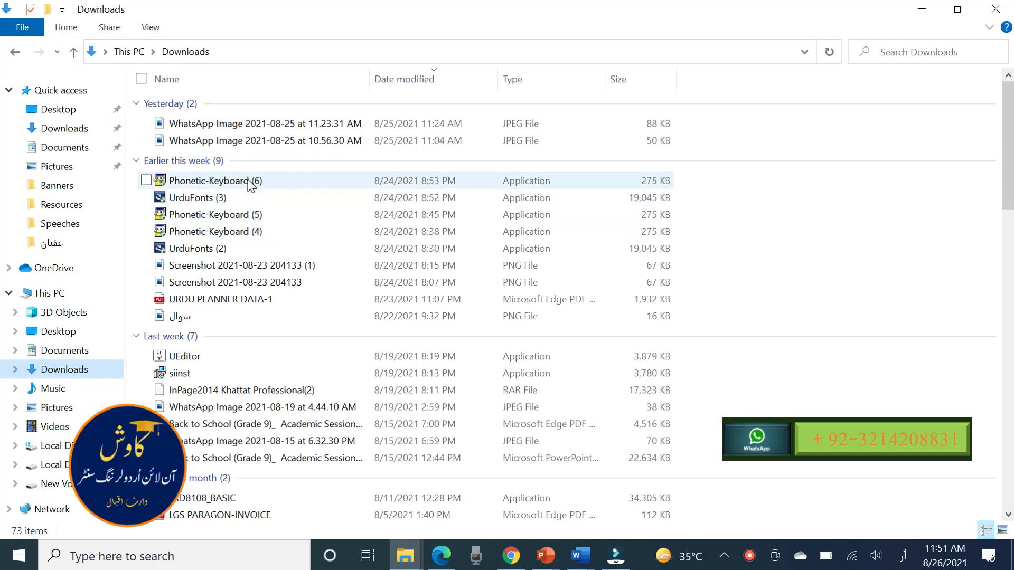
Launch the Phonetic-Keyboard (6) installer from the Downloads folder, cancel its setup wizard and close it
{"action": "mouse_move", "coordinate": [250, 186]}
{"action": "left_click", "coordinate": [250, 184]}
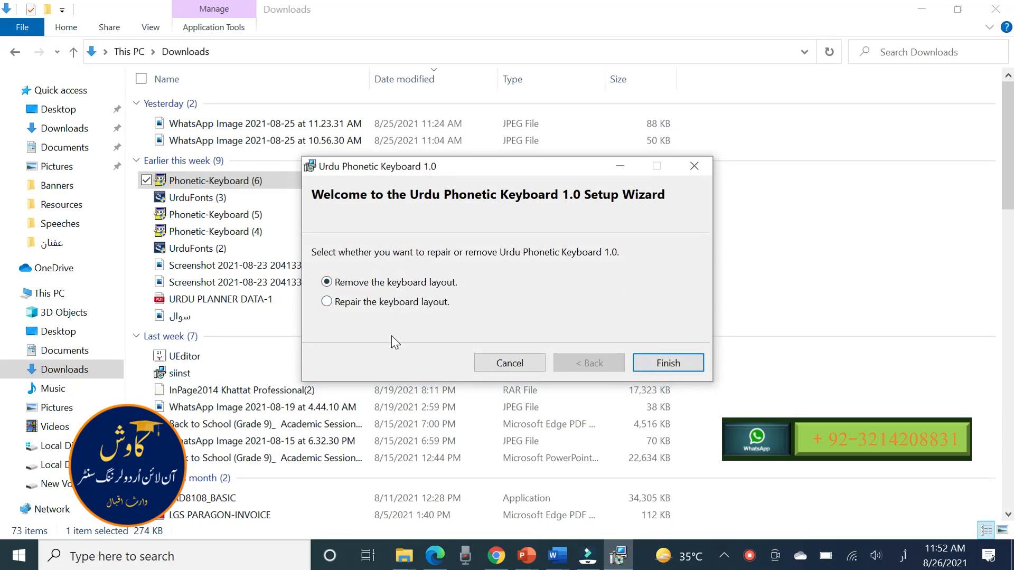
{"action": "left_click", "coordinate": [508, 365]}
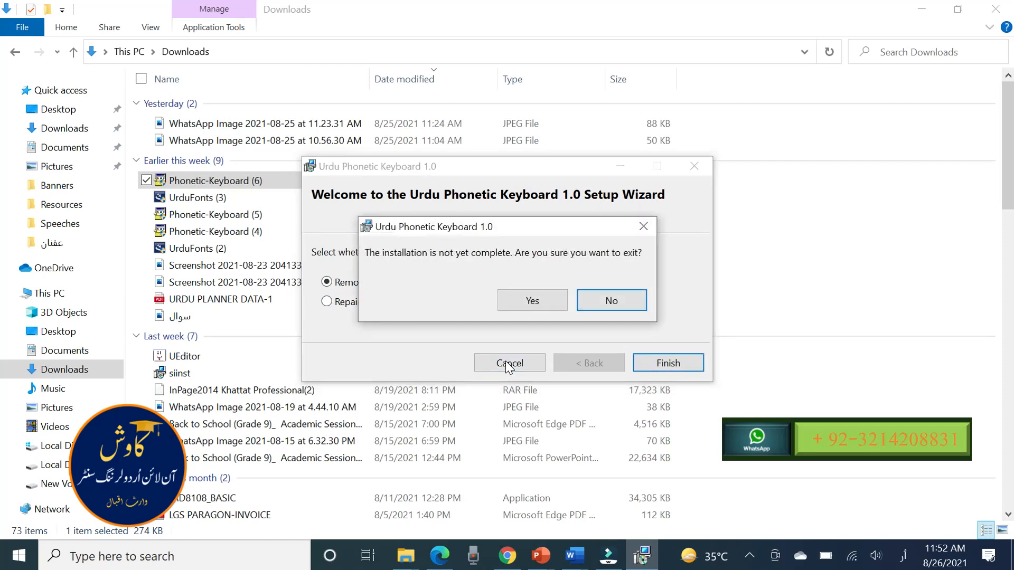
{"action": "left_click", "coordinate": [535, 299]}
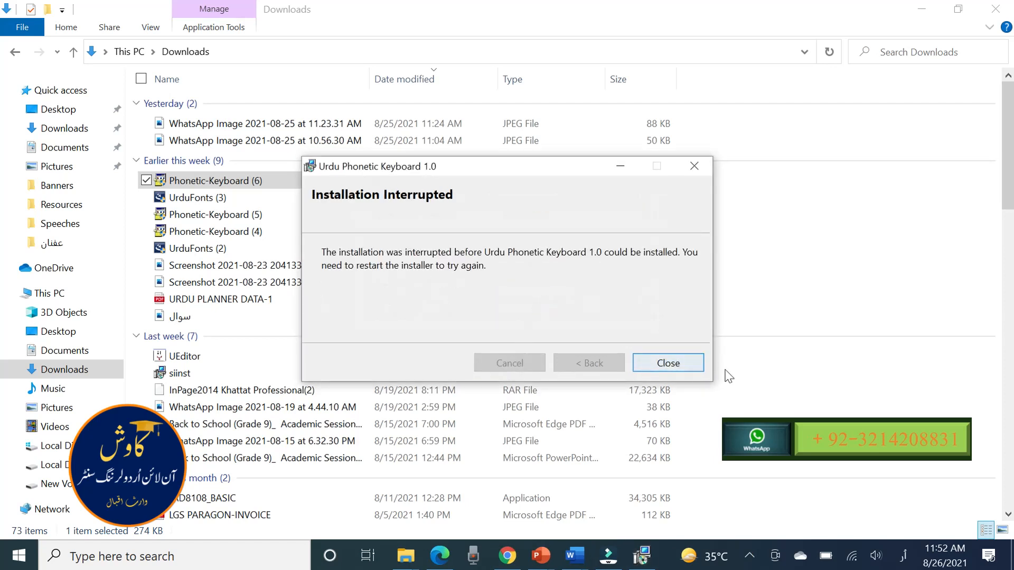
{"action": "left_click", "coordinate": [657, 369]}
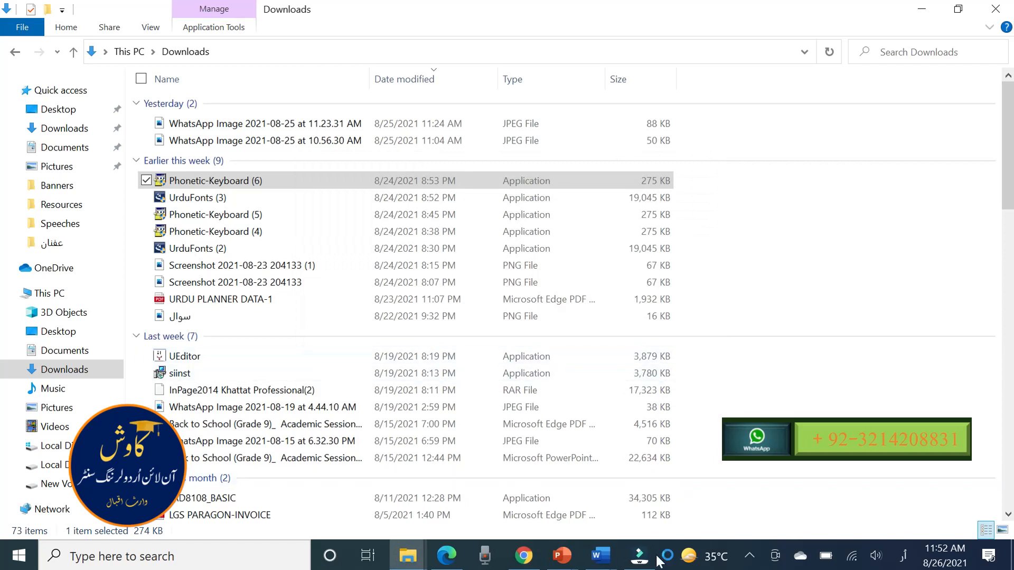
Switch to Chrome and review the illustrated instructions for installing Urdu fonts on Windows, from the download link through the Install screen
{"action": "mouse_move", "coordinate": [532, 560]}
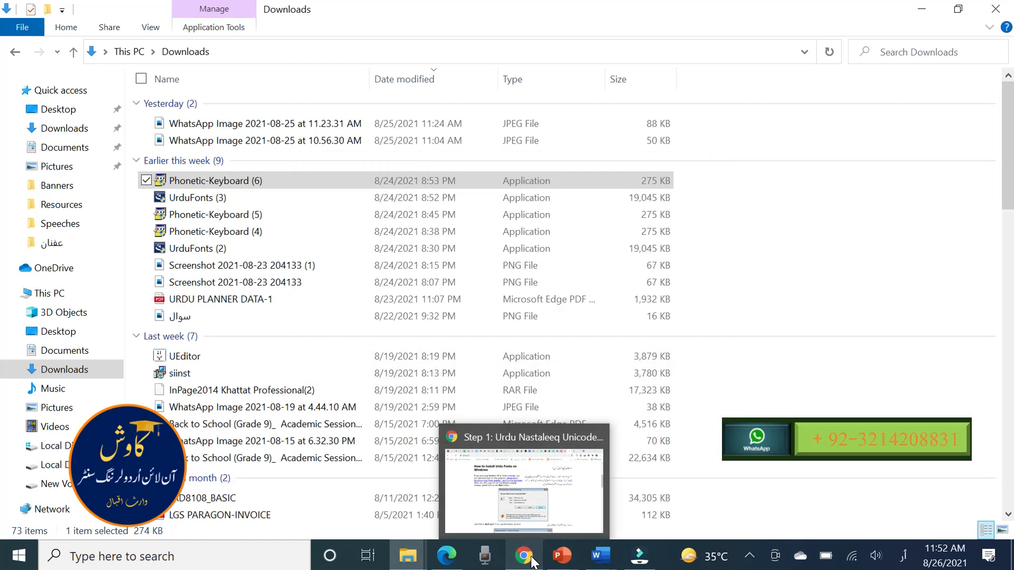
{"action": "left_click", "coordinate": [532, 561]}
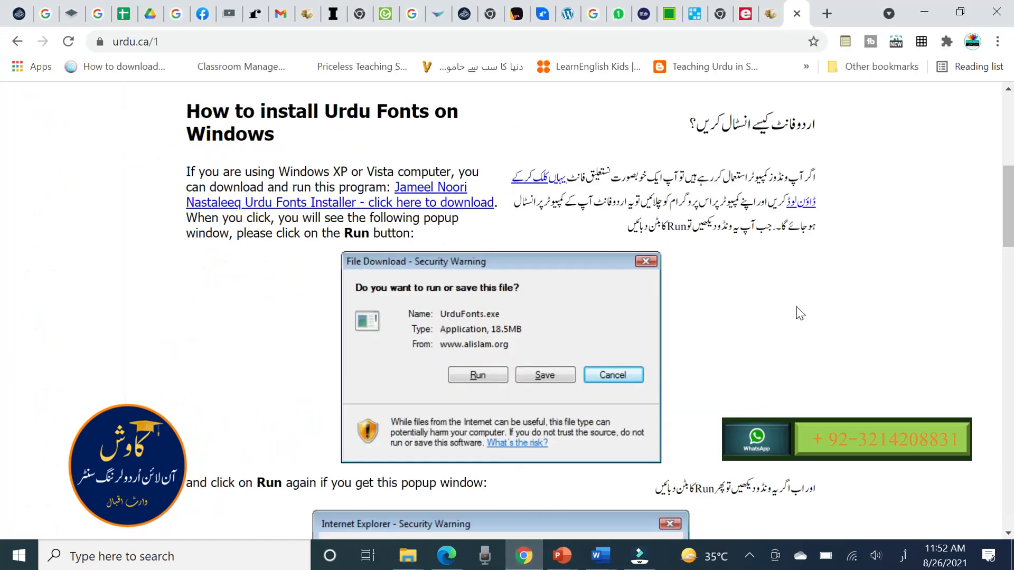
{"action": "scroll", "coordinate": [800, 313], "scroll_direction": "up", "scroll_amount": 8}
{"action": "scroll", "coordinate": [800, 313], "scroll_direction": "down", "scroll_amount": 4}
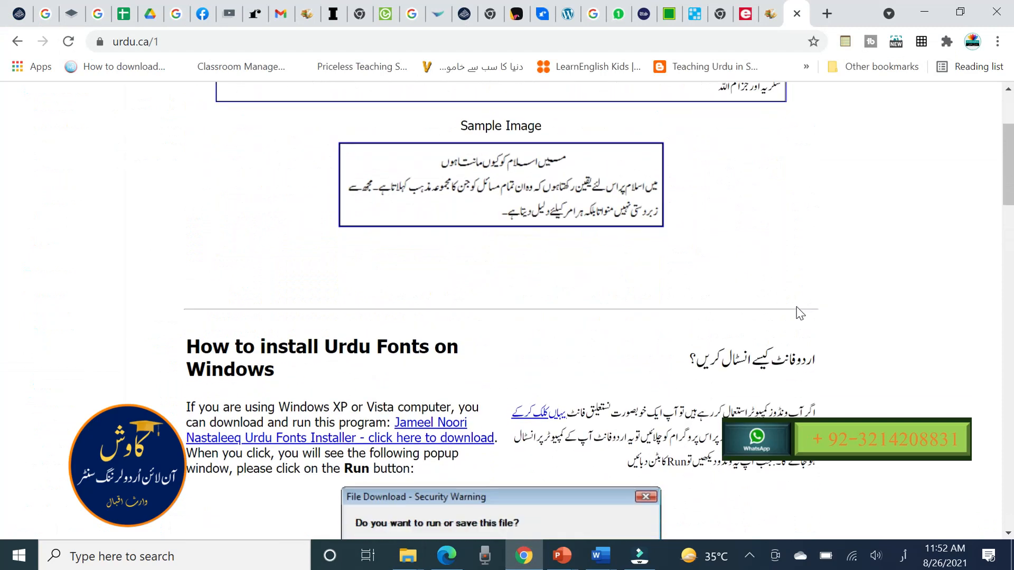
{"action": "scroll", "coordinate": [801, 313], "scroll_direction": "down", "scroll_amount": 3}
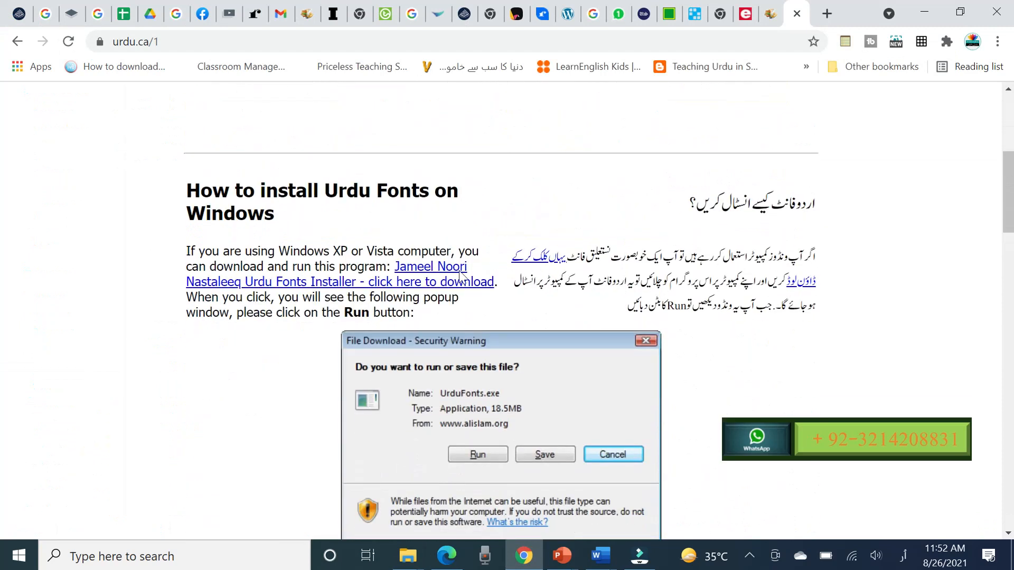
{"action": "scroll", "coordinate": [591, 411], "scroll_direction": "down", "scroll_amount": 2}
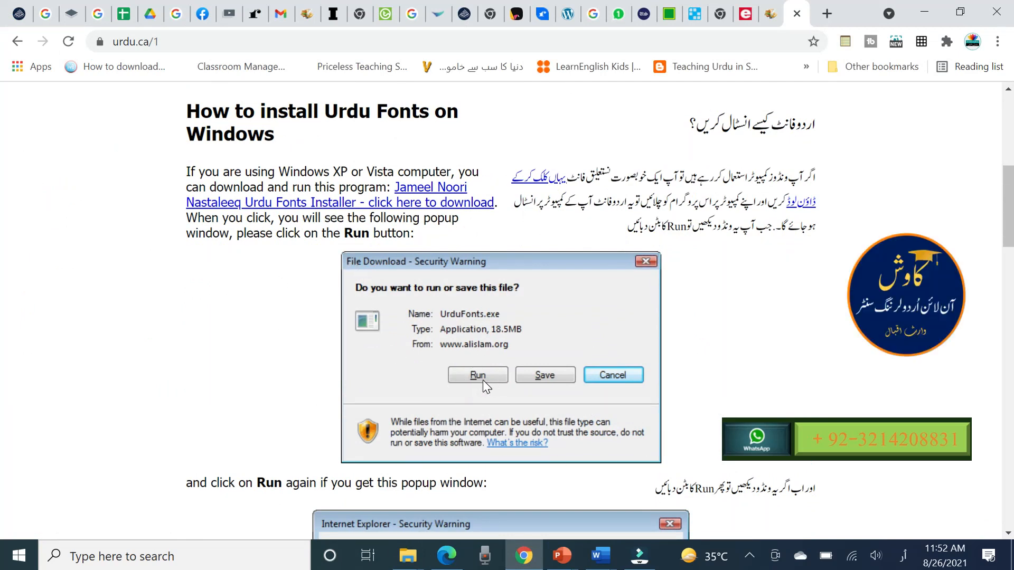
{"action": "scroll", "coordinate": [543, 467], "scroll_direction": "down", "scroll_amount": 3}
{"action": "scroll", "coordinate": [543, 464], "scroll_direction": "down", "scroll_amount": 2}
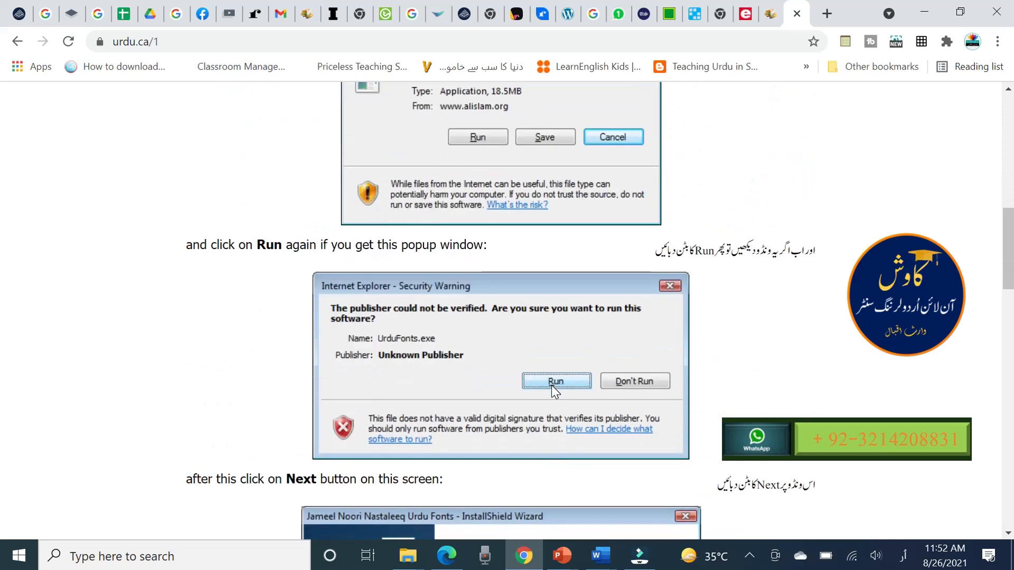
{"action": "scroll", "coordinate": [552, 386], "scroll_direction": "down", "scroll_amount": 7}
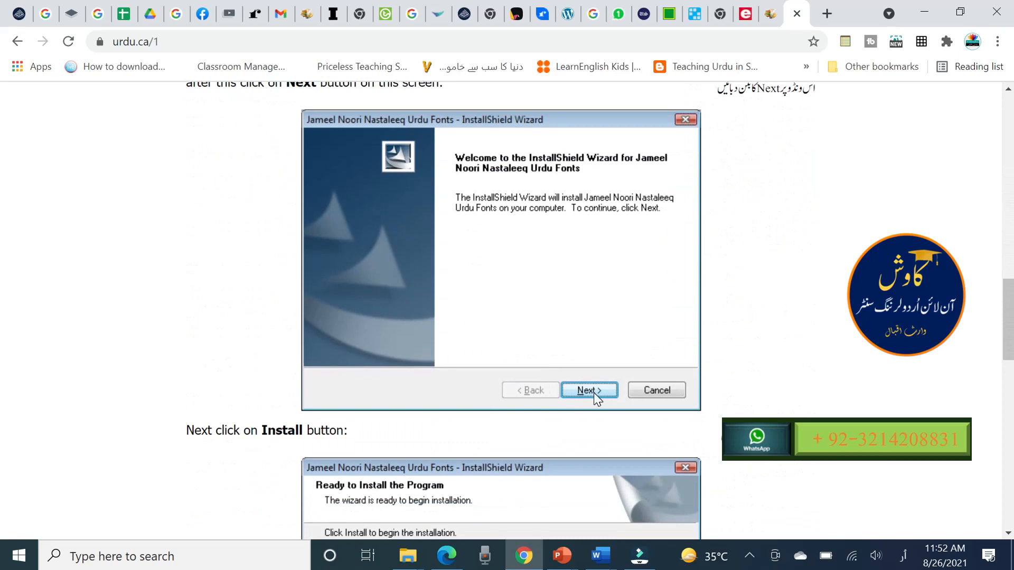
{"action": "scroll", "coordinate": [593, 392], "scroll_direction": "down", "scroll_amount": 3}
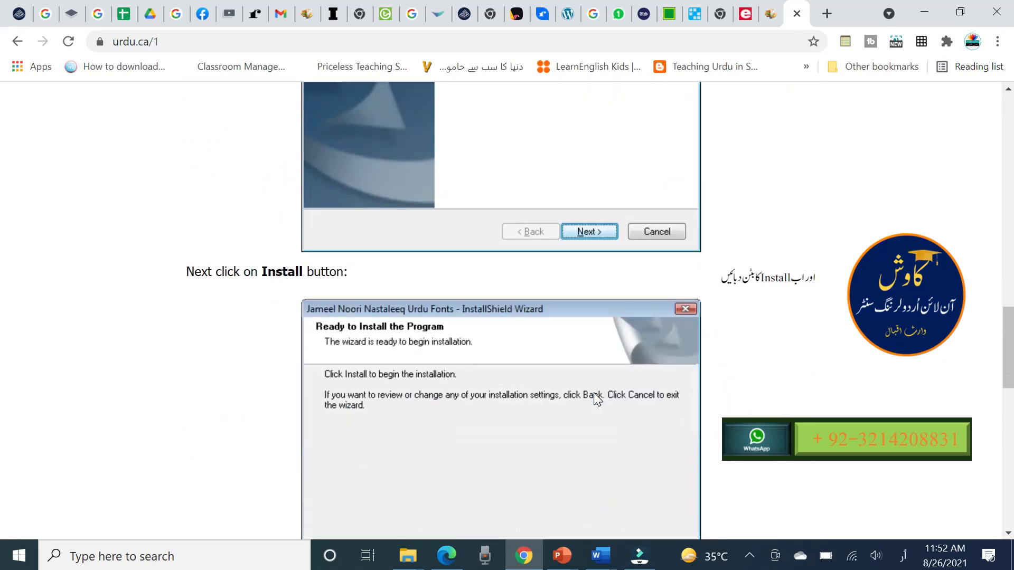
{"action": "scroll", "coordinate": [596, 399], "scroll_direction": "down", "scroll_amount": 4}
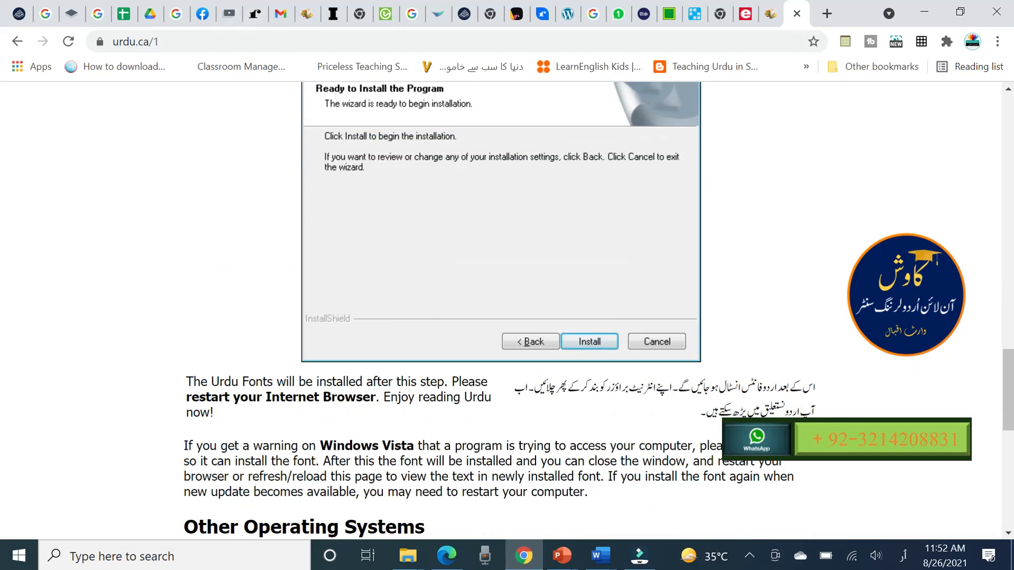
Switch to the Downloads folder in File Explorer and locate the UrduFonts (3) installer
{"action": "mouse_move", "coordinate": [407, 557]}
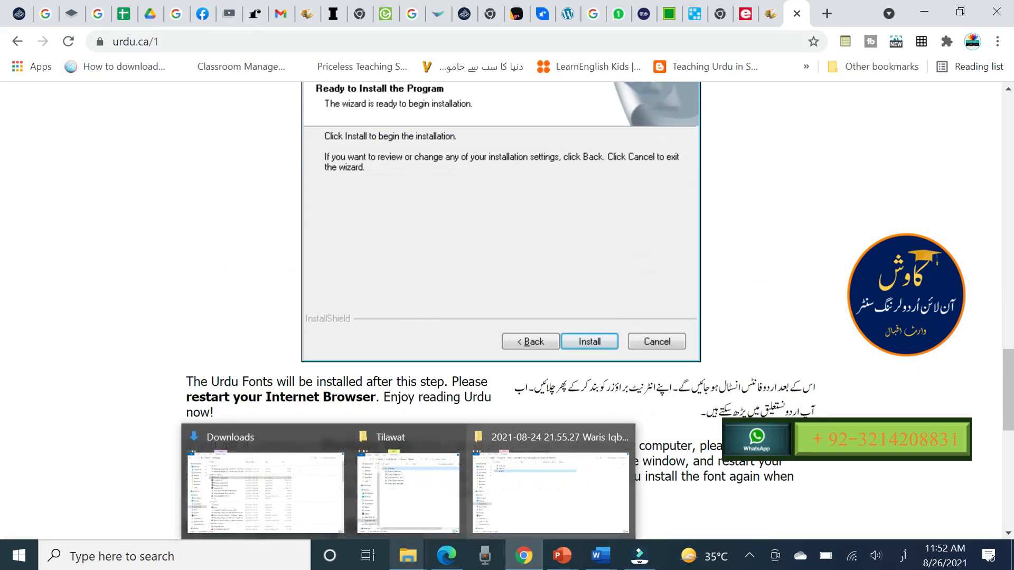
{"action": "mouse_move", "coordinate": [575, 497]}
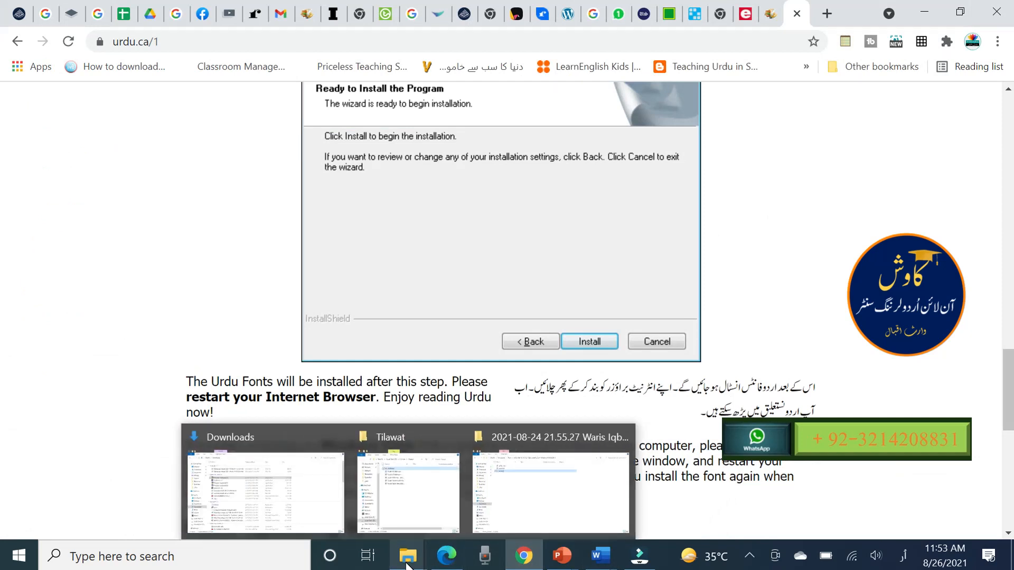
{"action": "left_click", "coordinate": [284, 510]}
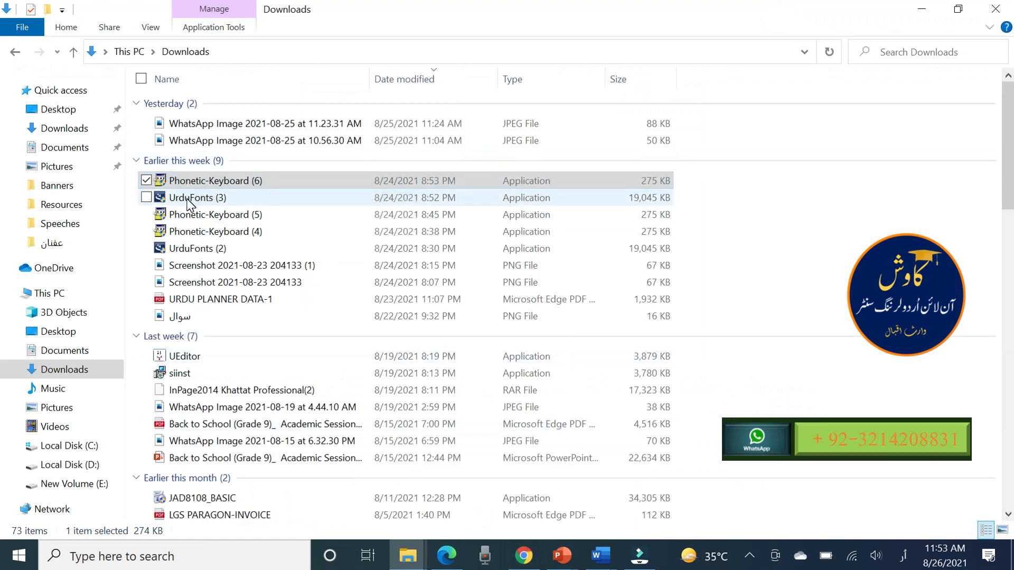
{"action": "mouse_move", "coordinate": [238, 206]}
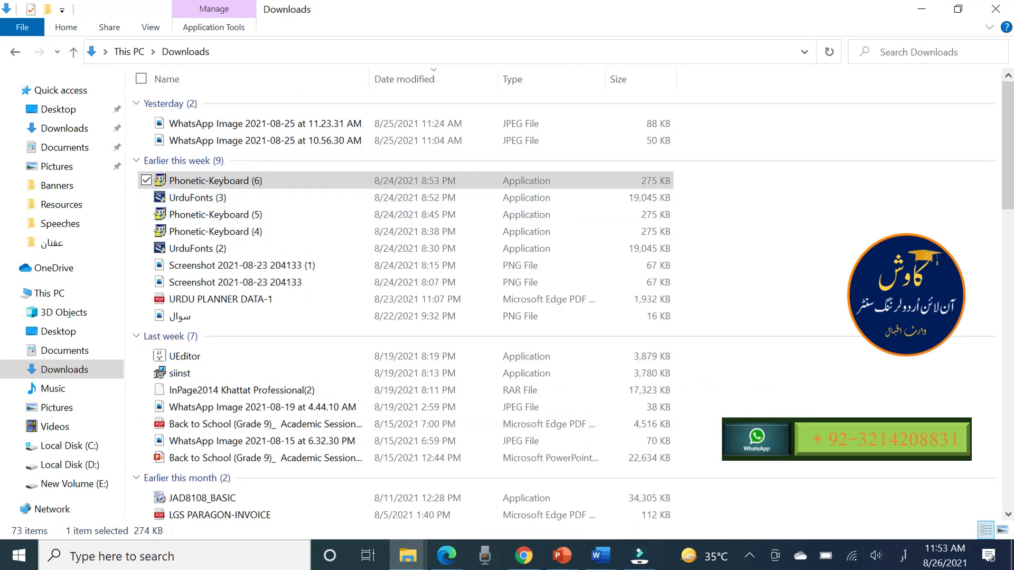
{"action": "mouse_move", "coordinate": [194, 201]}
Mark out the taskbar area around the language indicator with the screenshot tool twice, discarding each capture
{"action": "key", "text": "Print"}
{"action": "left_click_drag", "start_coordinate": [784, 417], "coordinate": [1000, 568]}
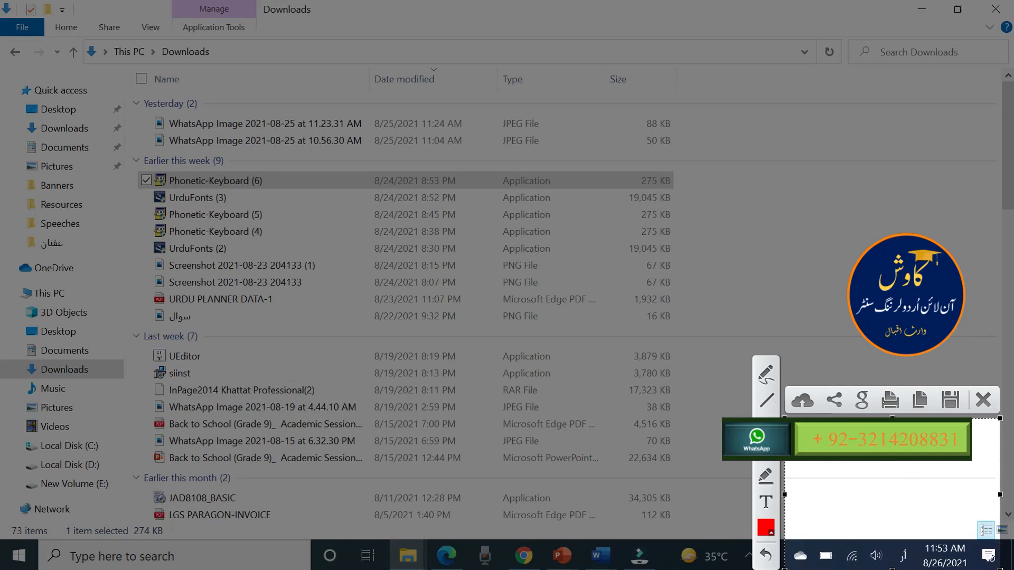
{"action": "left_click", "coordinate": [983, 400]}
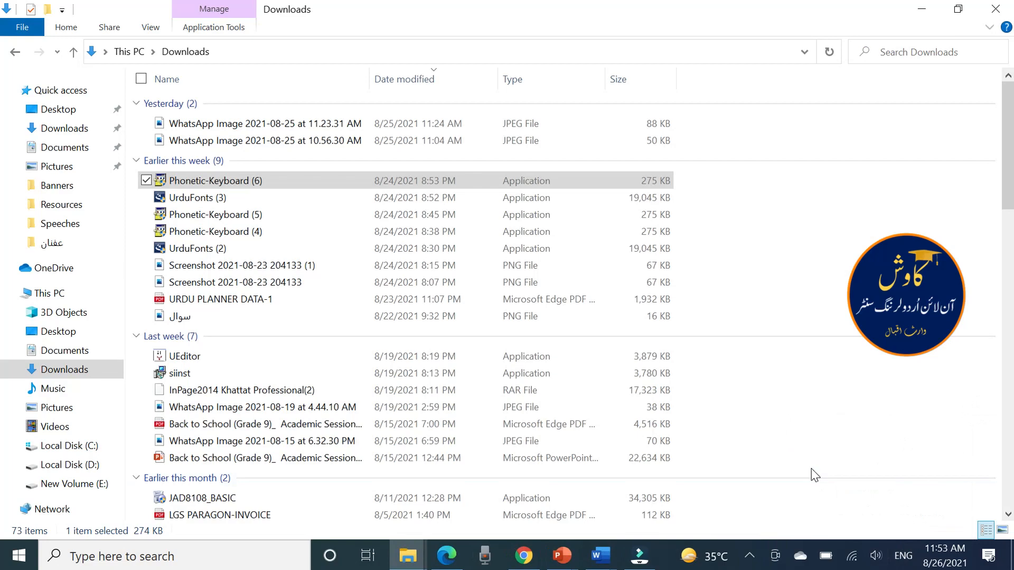
{"action": "key", "text": "Print"}
{"action": "left_click_drag", "start_coordinate": [816, 454], "coordinate": [980, 568]}
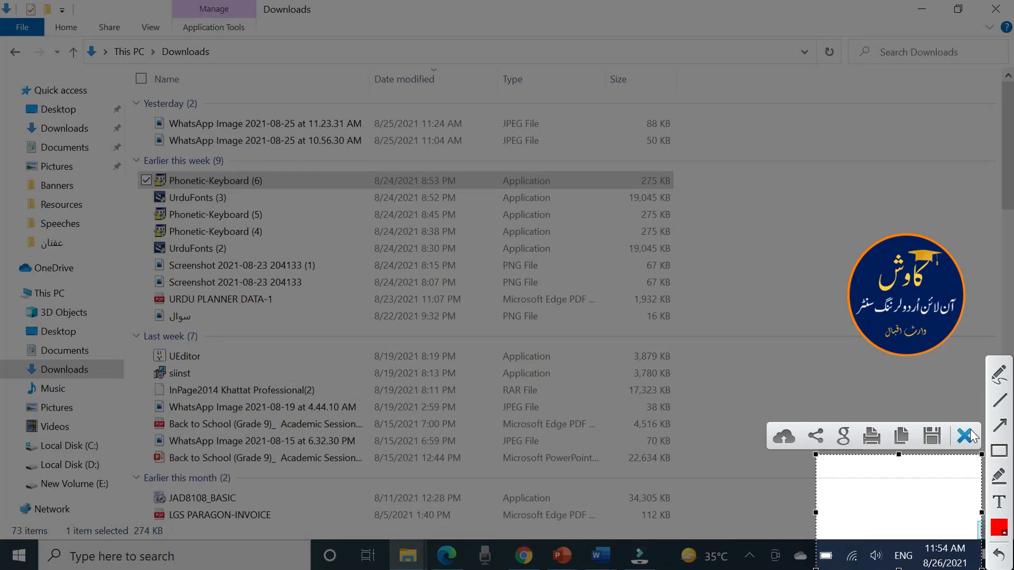
{"action": "left_click", "coordinate": [967, 436]}
Switch the input language to Urdu (Pakistan) with the Urdu Phonetic 1.0 keyboard and show the list of installed input languages
{"action": "key", "text": "alt+shift"}
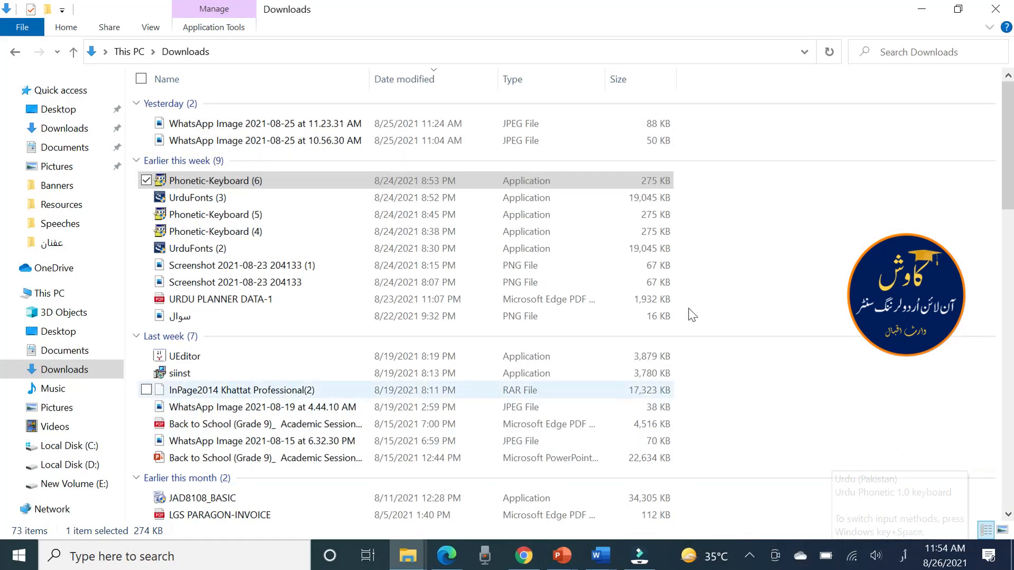
{"action": "left_click", "coordinate": [905, 561]}
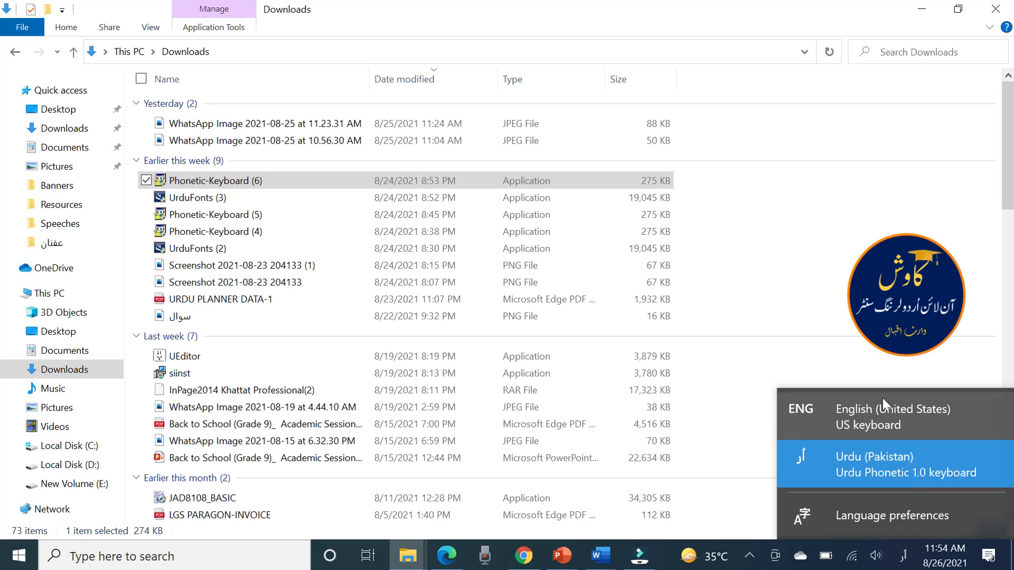
Switch to Word and create a new blank document
{"action": "left_click", "coordinate": [601, 561]}
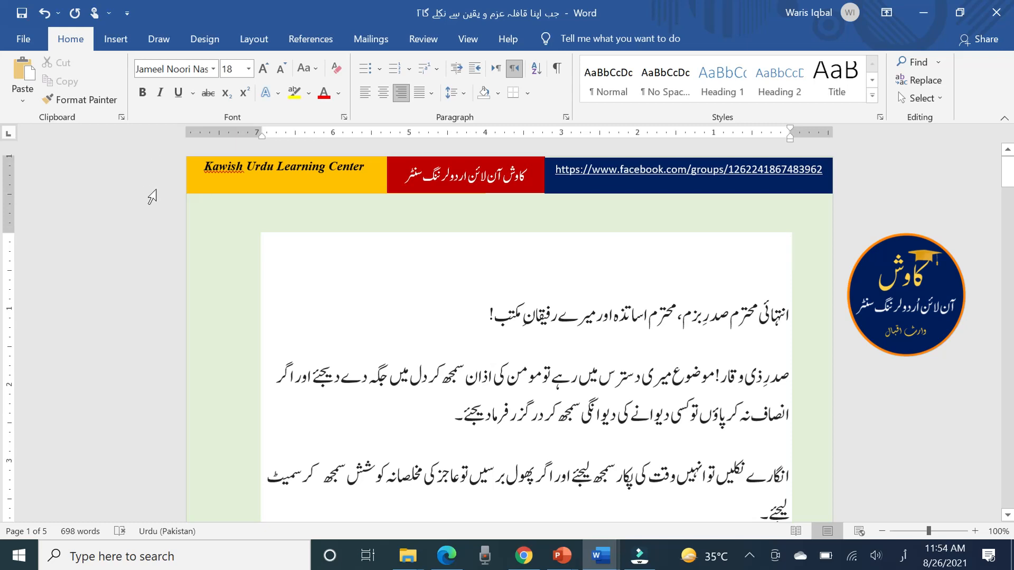
{"action": "left_click", "coordinate": [24, 39]}
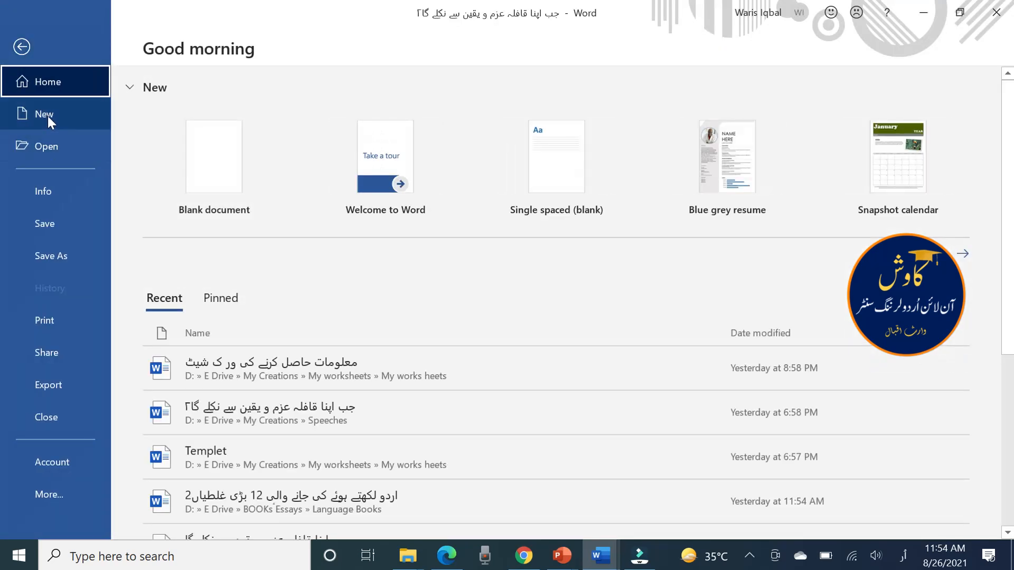
{"action": "left_click", "coordinate": [45, 113]}
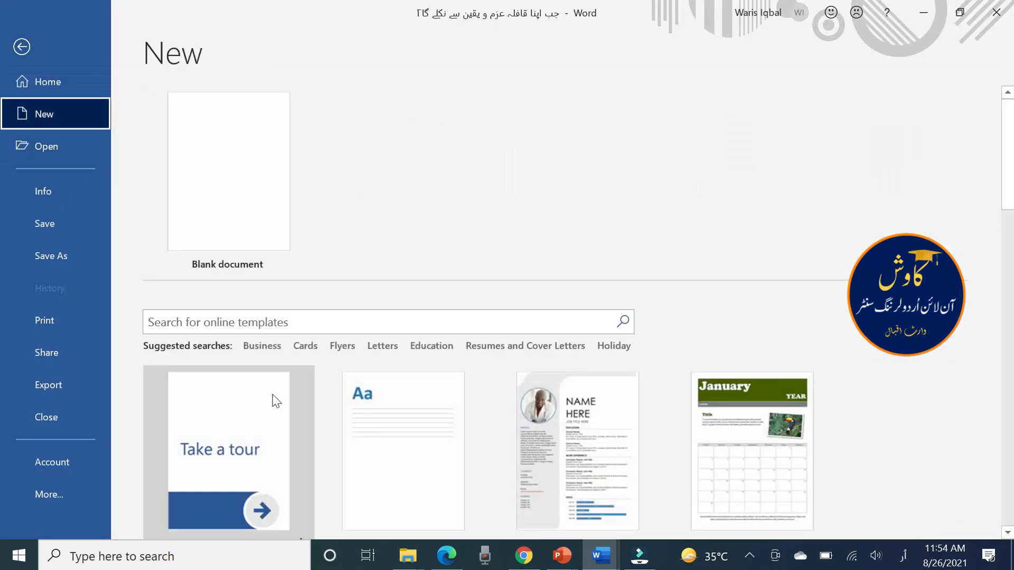
{"action": "left_click", "coordinate": [207, 183]}
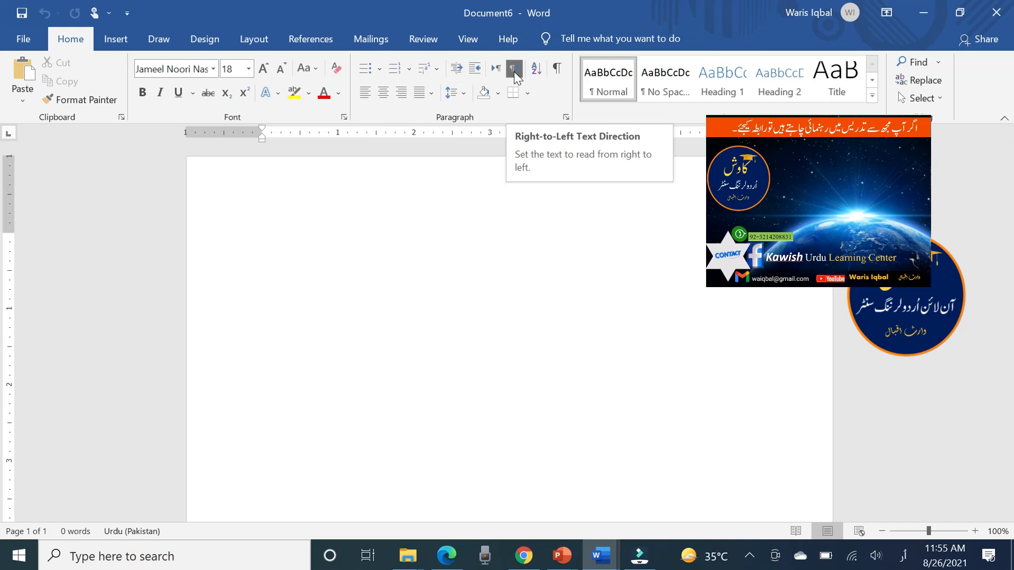
Mark out the area around the paragraph and text direction tools with the screenshot tool, then discard the capture
{"action": "key", "text": "Print"}
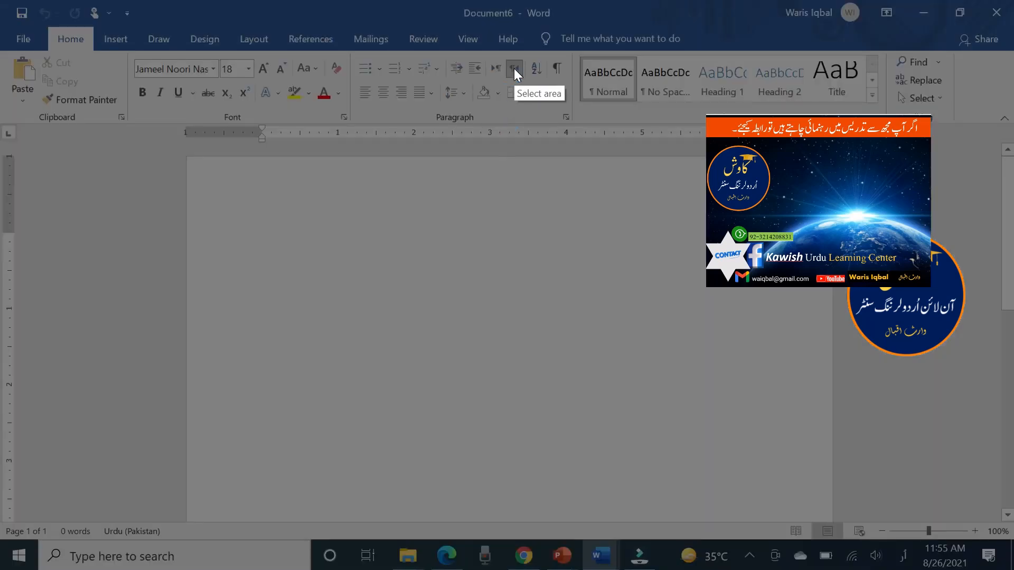
{"action": "left_click_drag", "start_coordinate": [358, 34], "coordinate": [761, 196]}
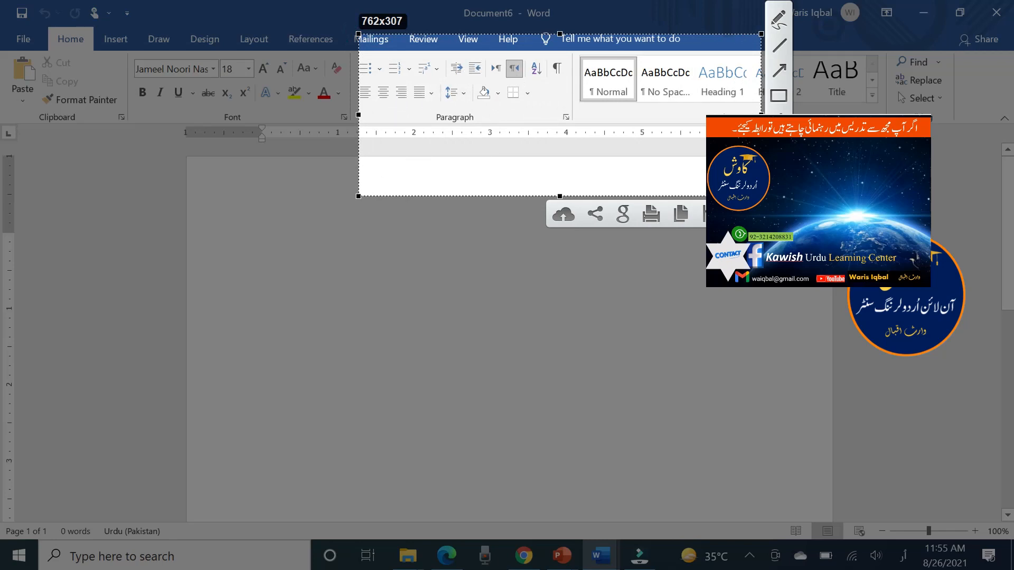
{"action": "left_click", "coordinate": [746, 213]}
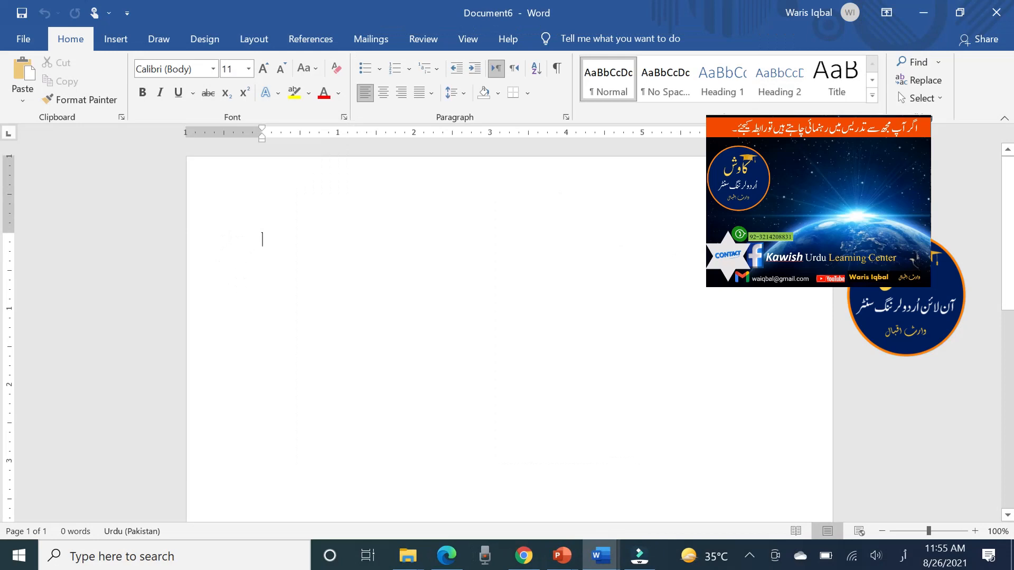
Enter the Urdu letter م on the blank page, shown at 125% zoom
{"action": "scroll", "coordinate": [369, 286], "scroll_direction": "up", "scroll_amount": 2}
{"action": "scroll", "coordinate": [369, 287], "scroll_direction": "down", "scroll_amount": 3, "text": "ctrl"}
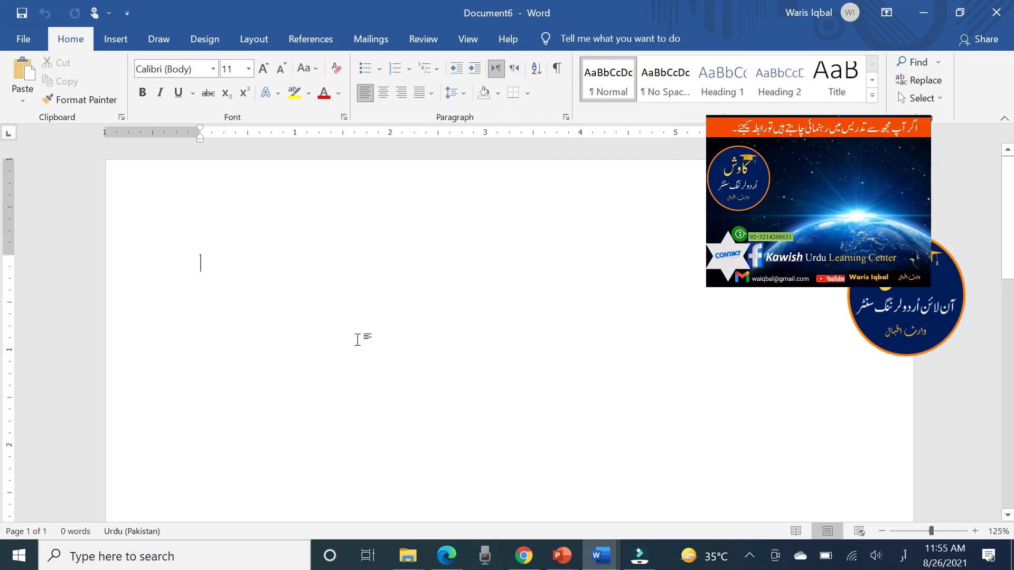
{"action": "type", "text": "م"}
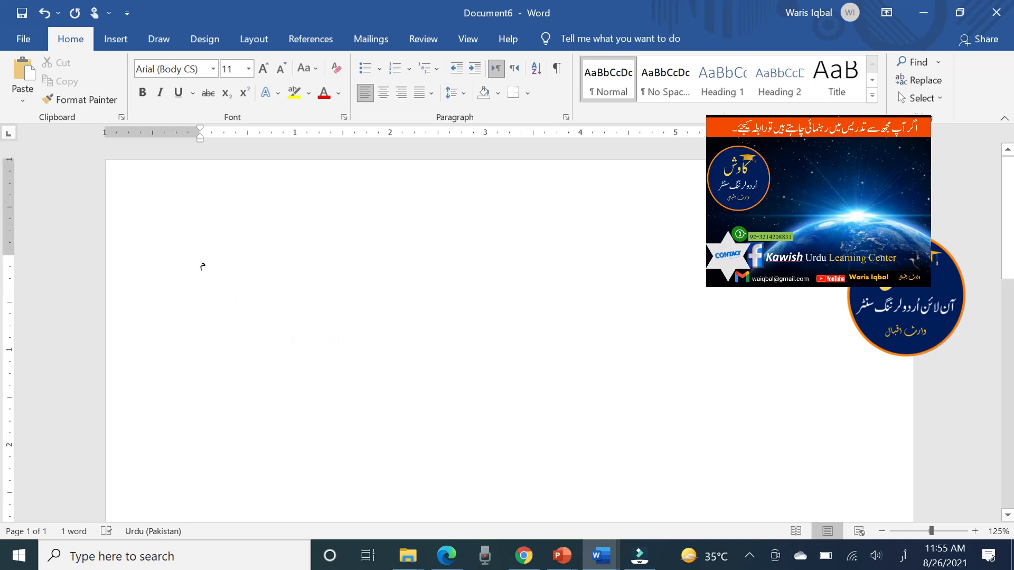
Enlarge the letter م to font size 90 and deselect it
{"action": "double_click", "coordinate": [199, 264]}
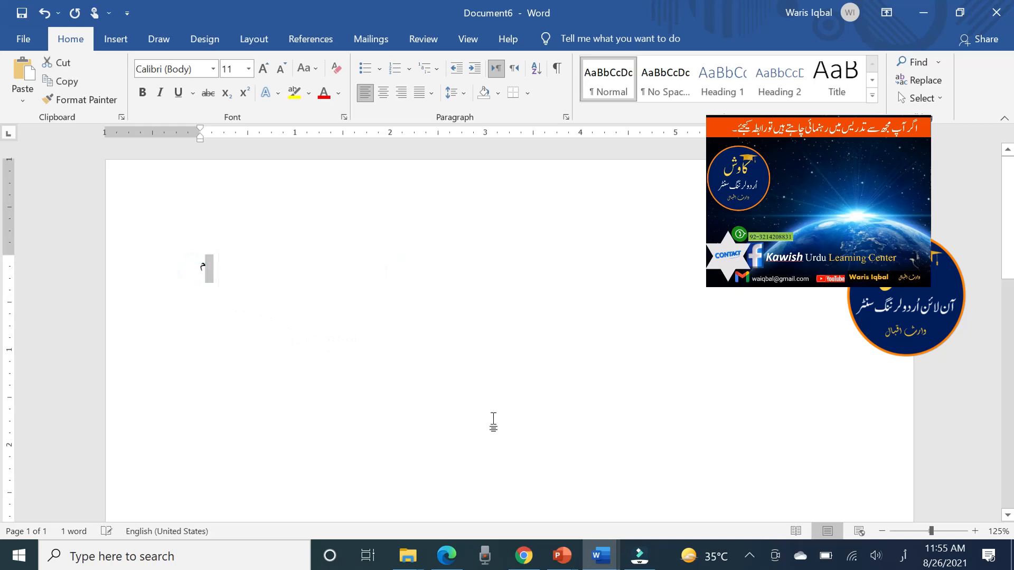
{"action": "left_click", "coordinate": [263, 70]}
{"action": "left_click", "coordinate": [263, 69]}
{"action": "left_click", "coordinate": [264, 70]}
{"action": "left_click", "coordinate": [264, 70]}
{"action": "triple_click", "coordinate": [264, 70]}
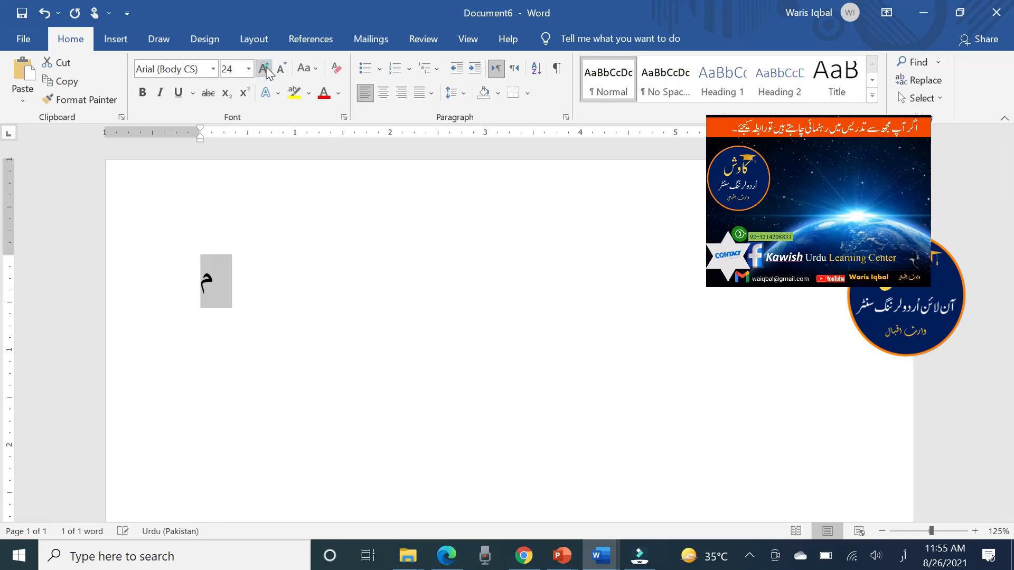
{"action": "triple_click", "coordinate": [264, 70]}
{"action": "triple_click", "coordinate": [264, 70]}
{"action": "left_click", "coordinate": [266, 70]}
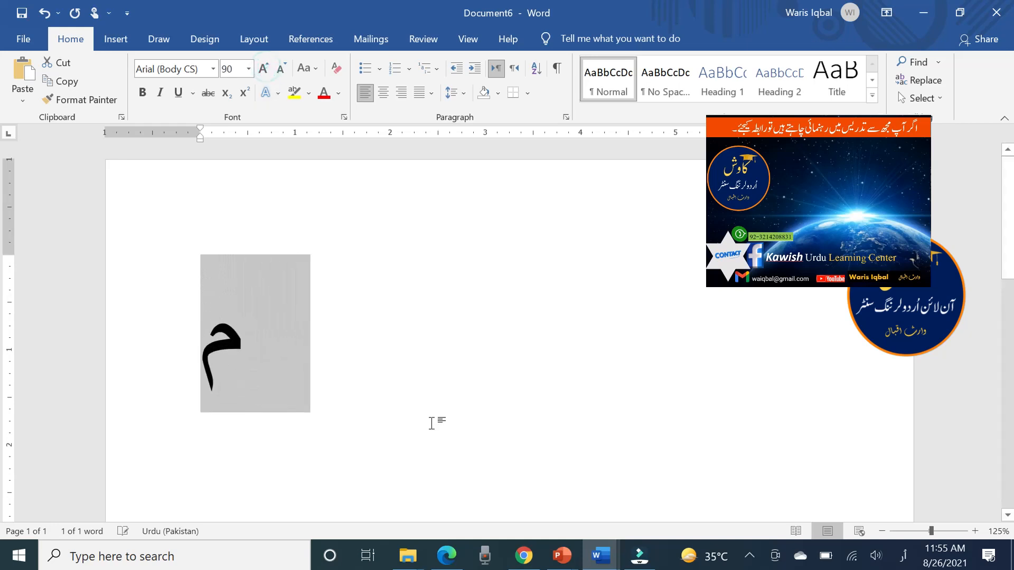
{"action": "left_click", "coordinate": [465, 376]}
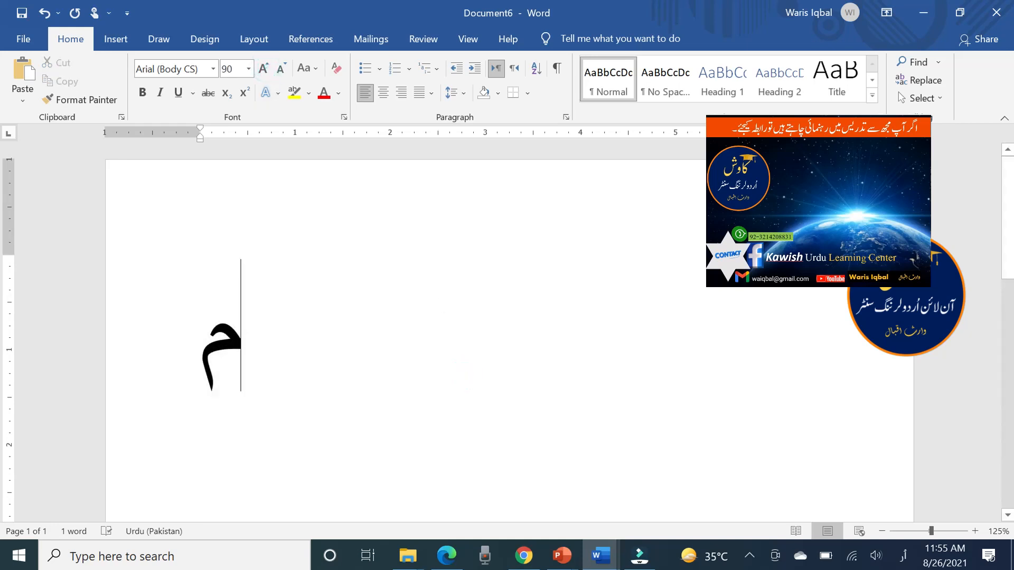
Set the paragraph's text direction to right-to-left and choose the Jameel Noori Nastaleeq font without selecting the letter
{"action": "left_click", "coordinate": [515, 68]}
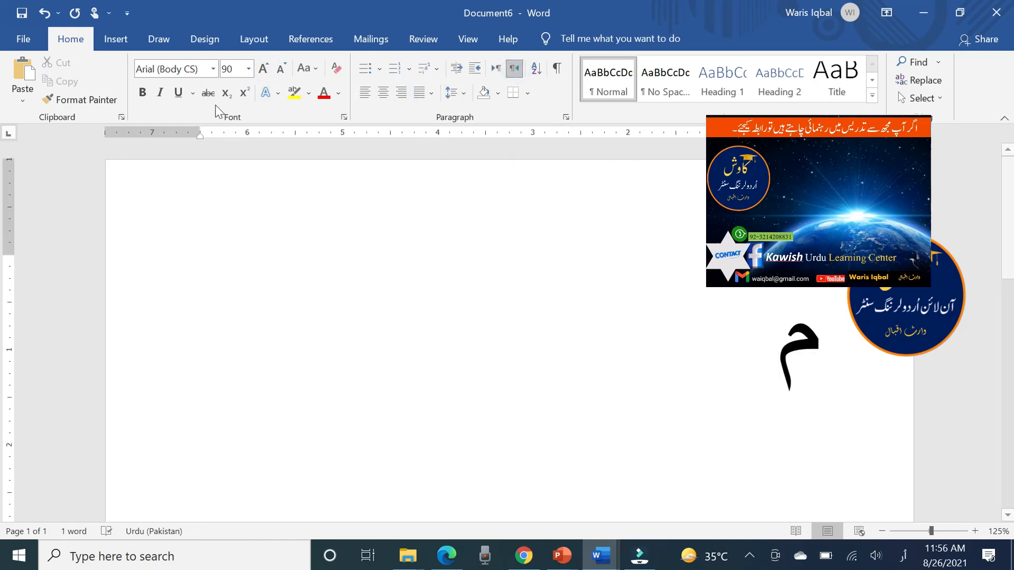
{"action": "left_click", "coordinate": [213, 69]}
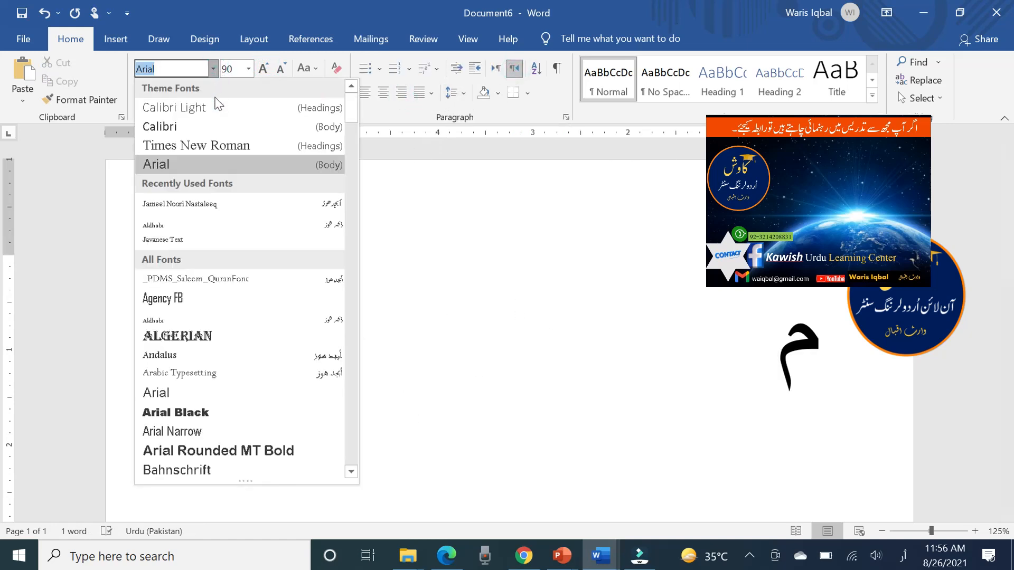
{"action": "left_click", "coordinate": [196, 208]}
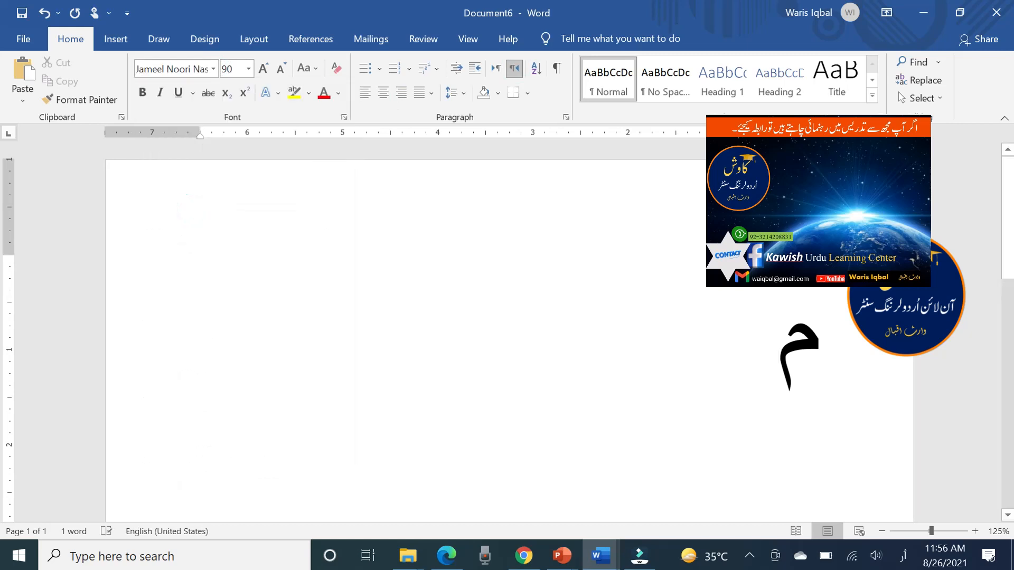
Select all the text, apply the Jameel Noori Nastaleeq font to the letter م, and deselect it
{"action": "key", "text": "ctrl+a"}
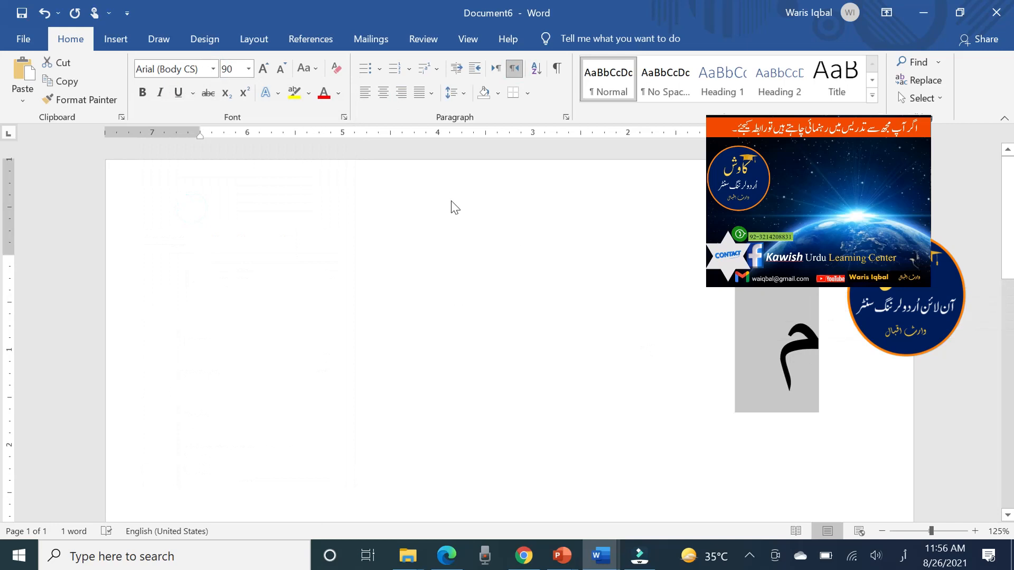
{"action": "left_click", "coordinate": [213, 69]}
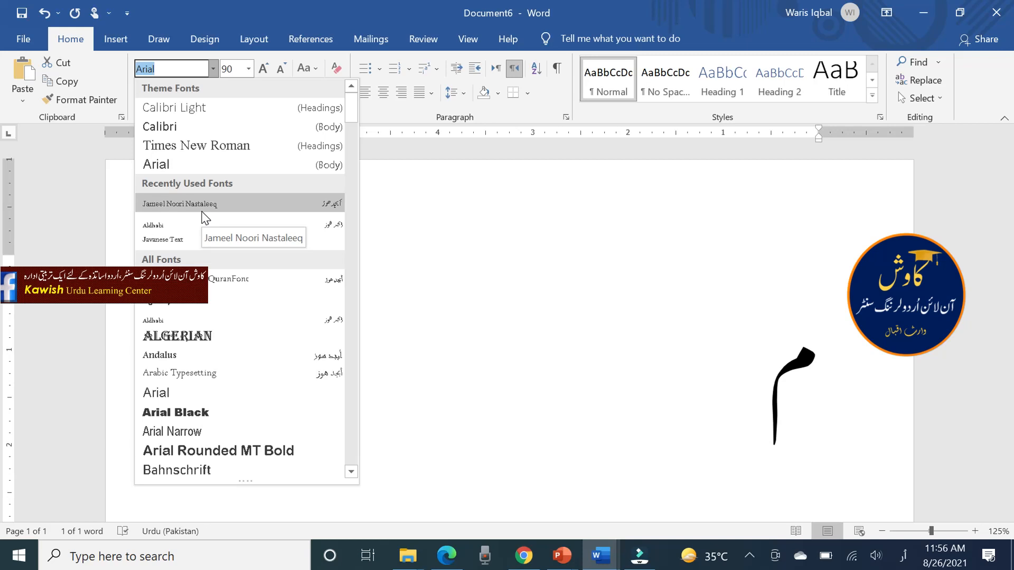
{"action": "scroll", "coordinate": [205, 217], "scroll_direction": "down", "scroll_amount": 15}
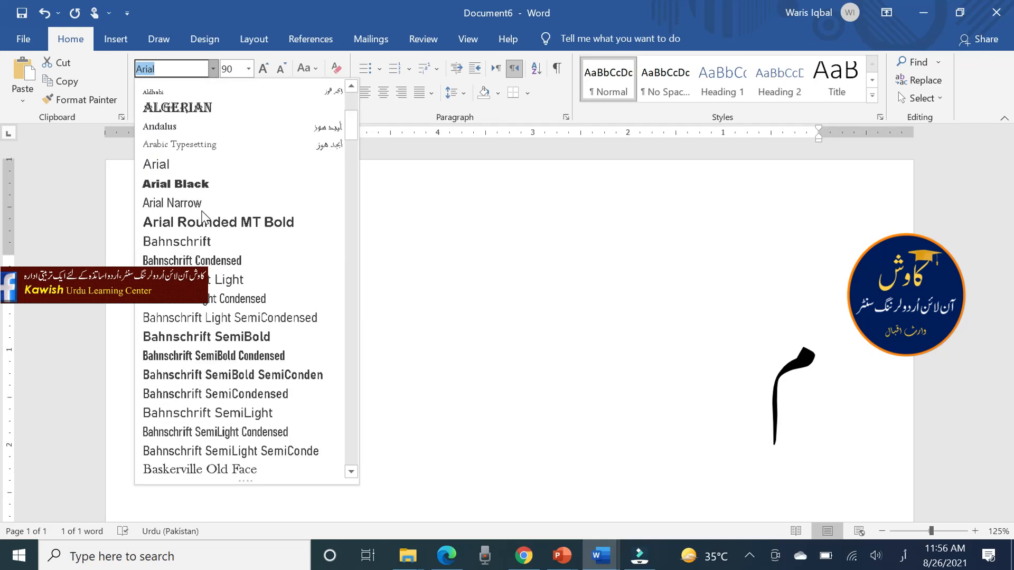
{"action": "scroll", "coordinate": [205, 216], "scroll_direction": "down", "scroll_amount": 19}
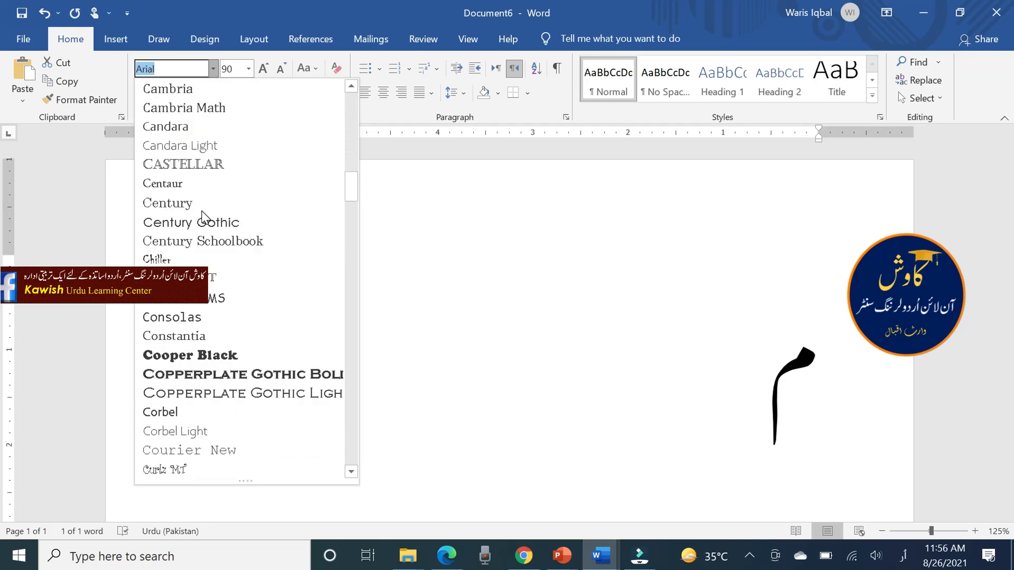
{"action": "scroll", "coordinate": [212, 320], "scroll_direction": "down", "scroll_amount": 1}
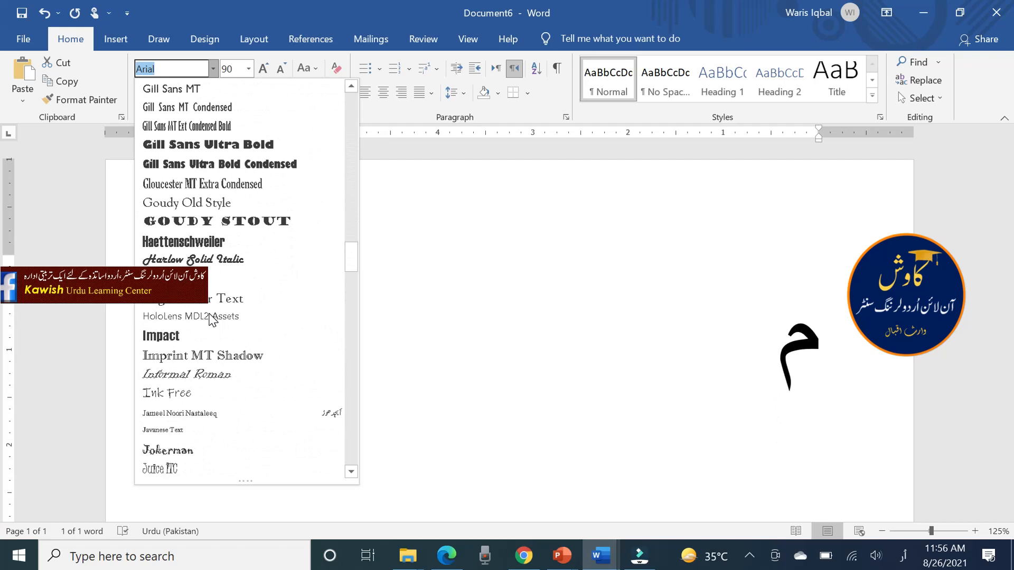
{"action": "left_click", "coordinate": [186, 417]}
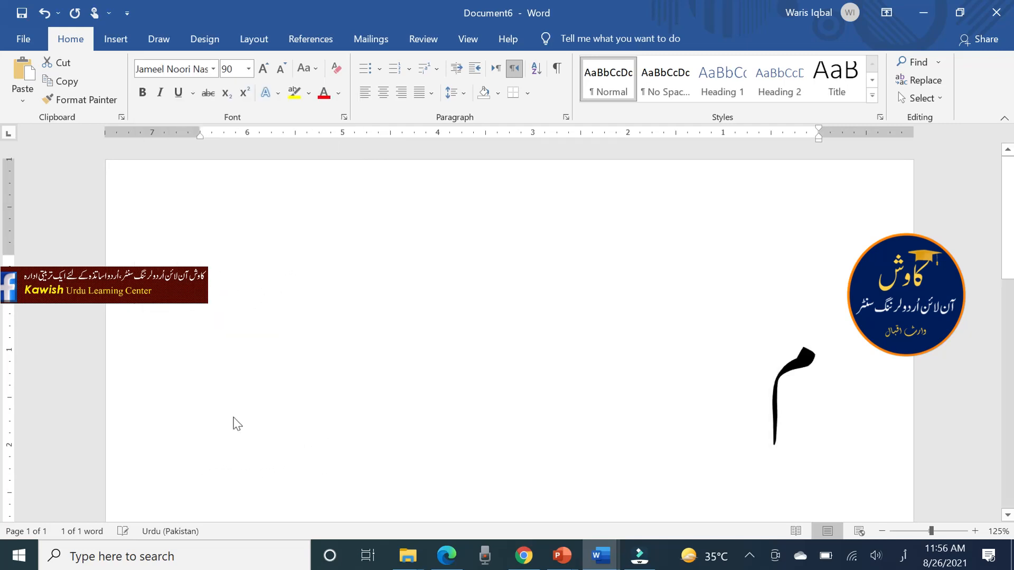
{"action": "left_click", "coordinate": [573, 353]}
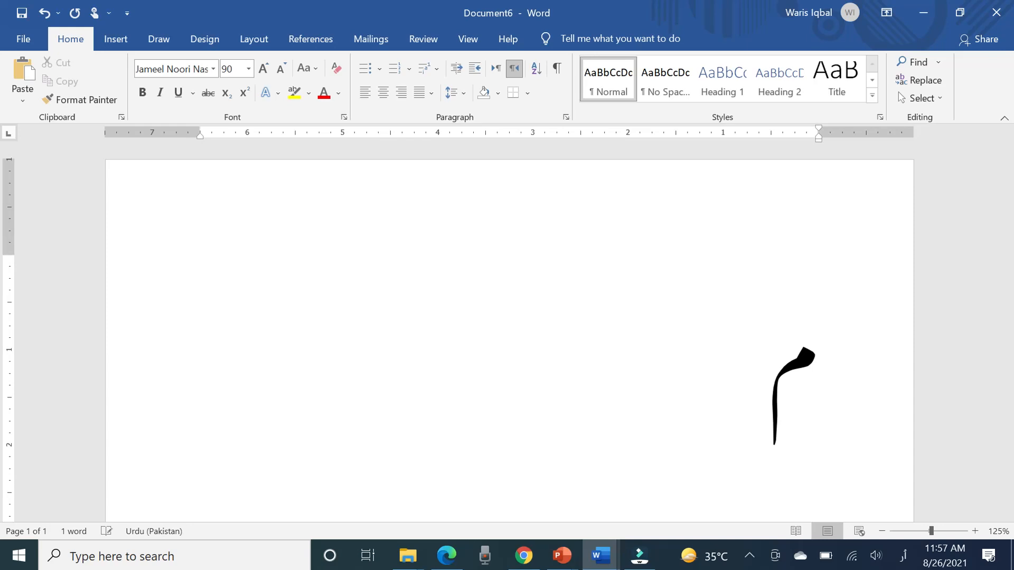
Continue the line after م with the spaced Urdu letters ن ب ط چ ش ز
{"action": "type", "text": "ن"}
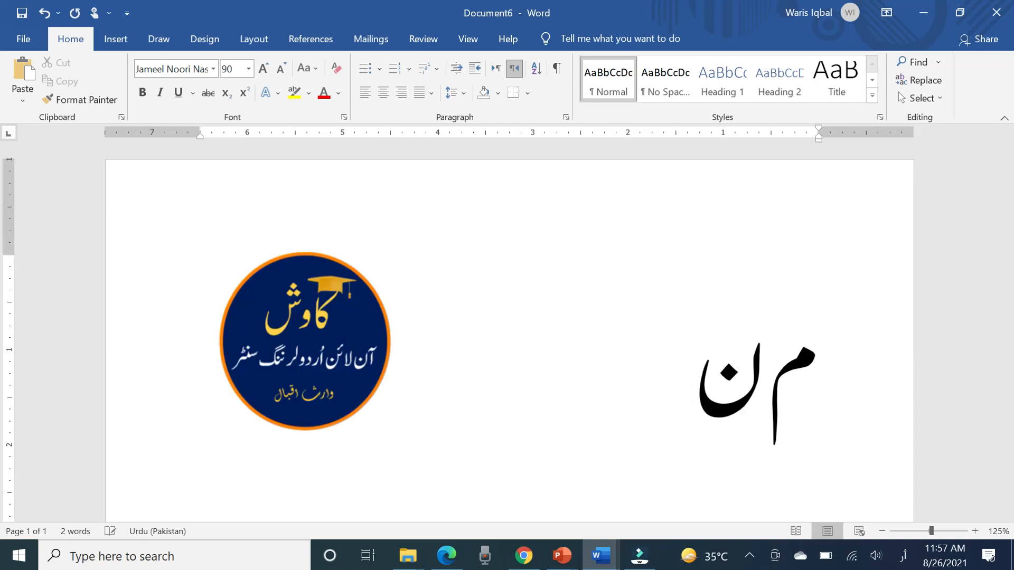
{"action": "type", "text": " ب"}
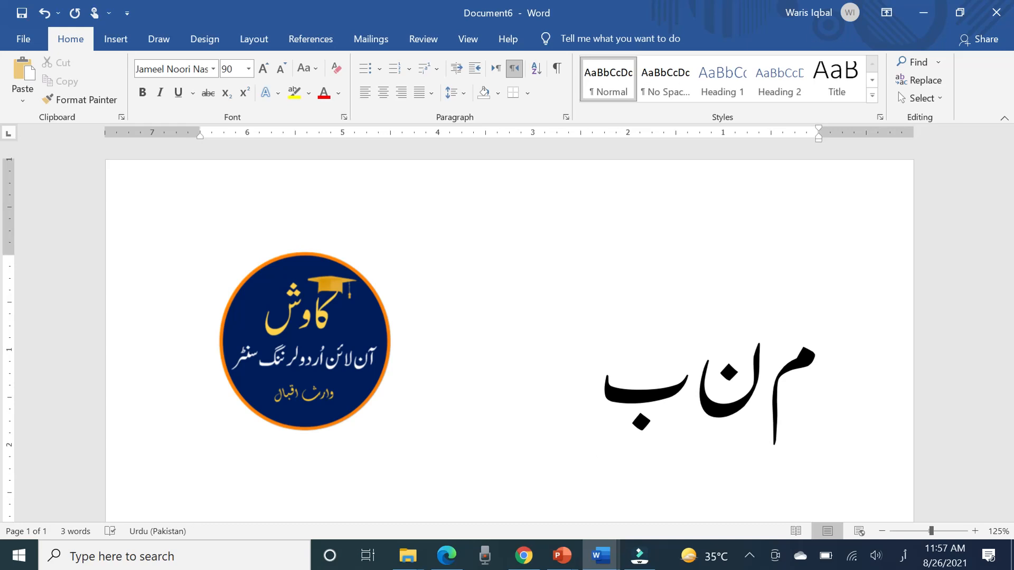
{"action": "type", "text": "ط "}
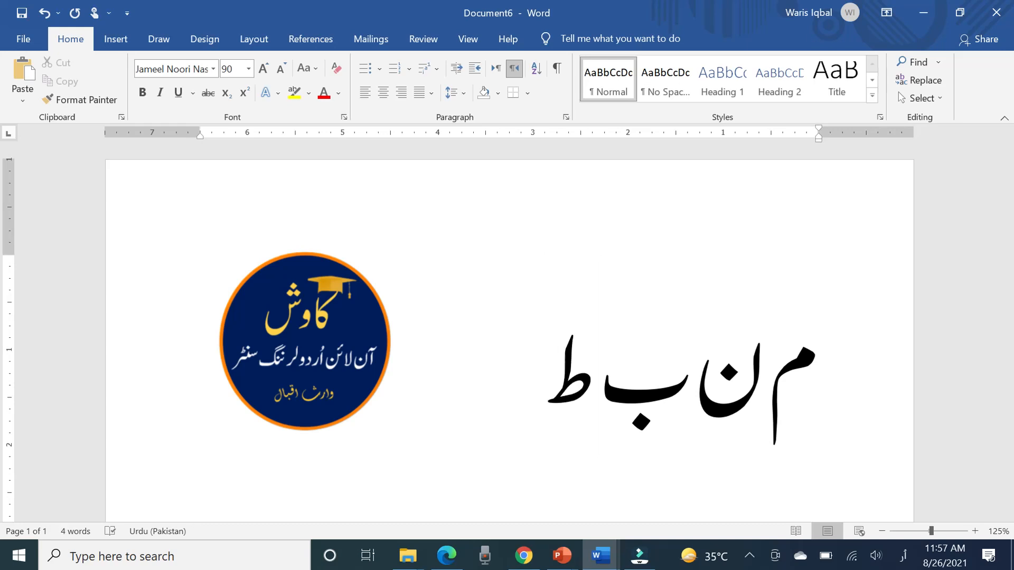
{"action": "type", "text": "چ"}
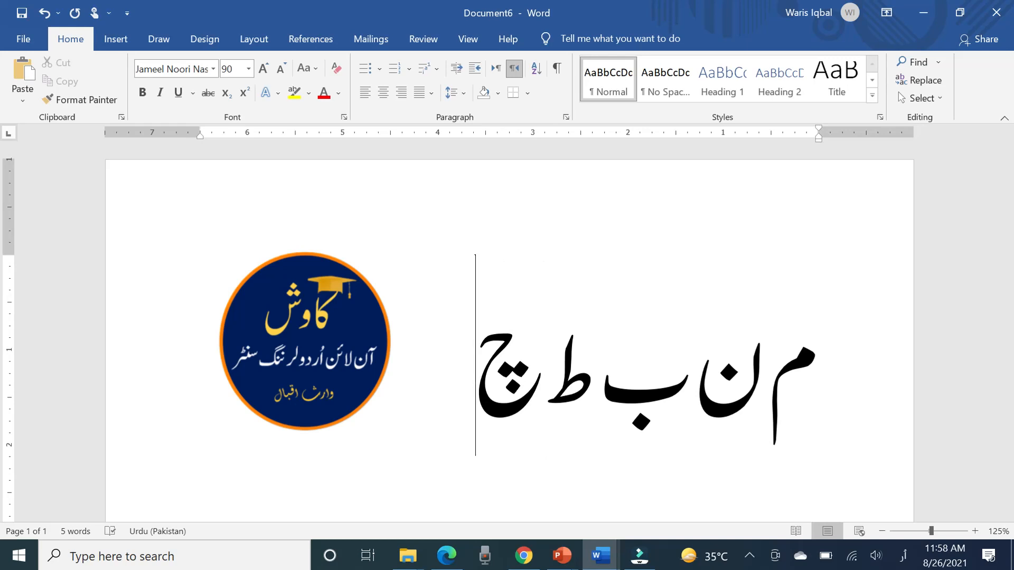
{"action": "type", "text": "ش ز"}
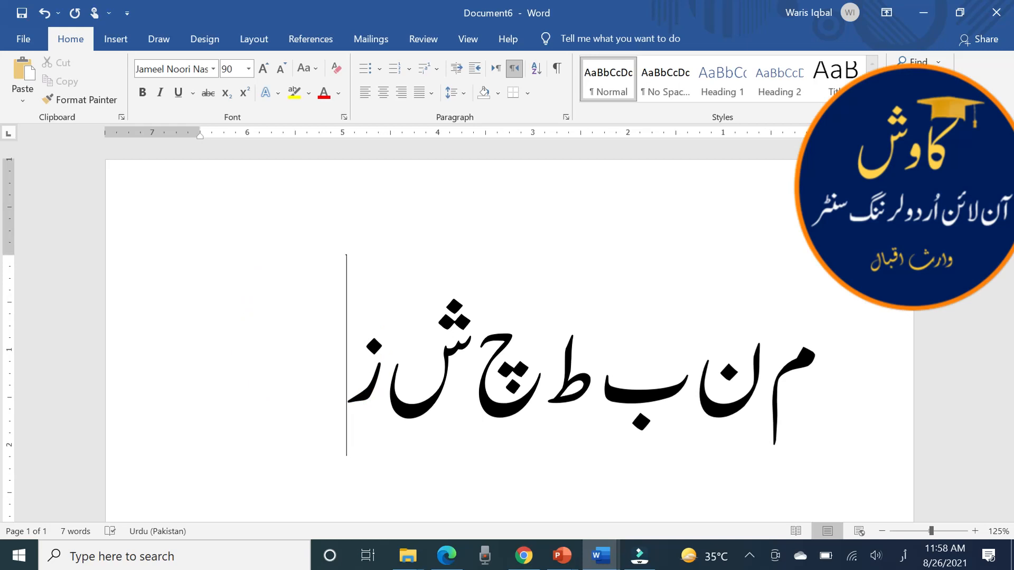
Add a pesh mark above ز, followed by the Urdu full stop ۔ and the Urdu comma ،
{"action": "type", "text": "ُ ـ "}
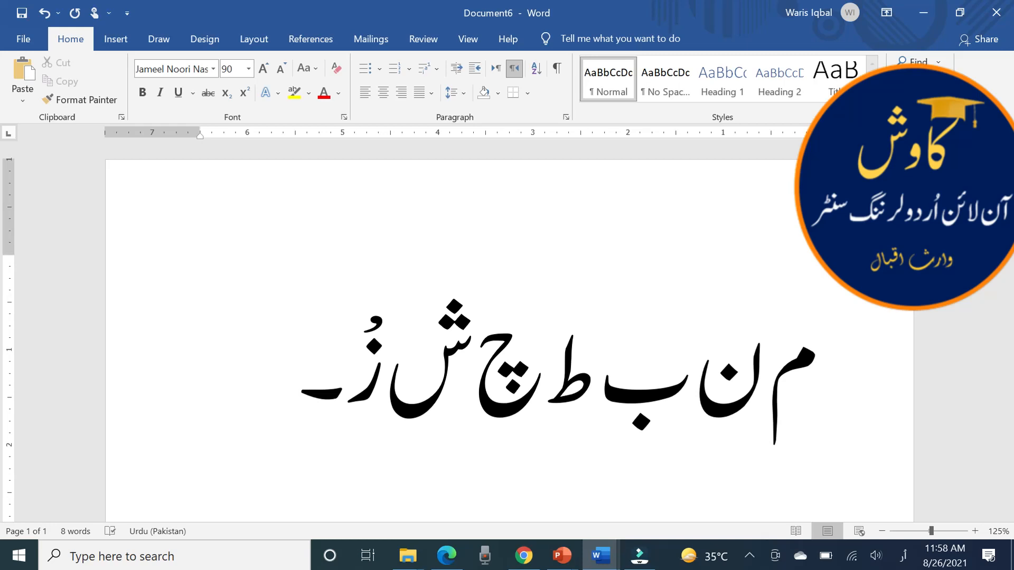
{"action": "type", "text": "،"}
On a new line, enter the Urdu question mark ؟ with a zabar mark, followed by a separate zer mark
{"action": "scroll", "coordinate": [507, 317], "scroll_direction": "down", "scroll_amount": 3}
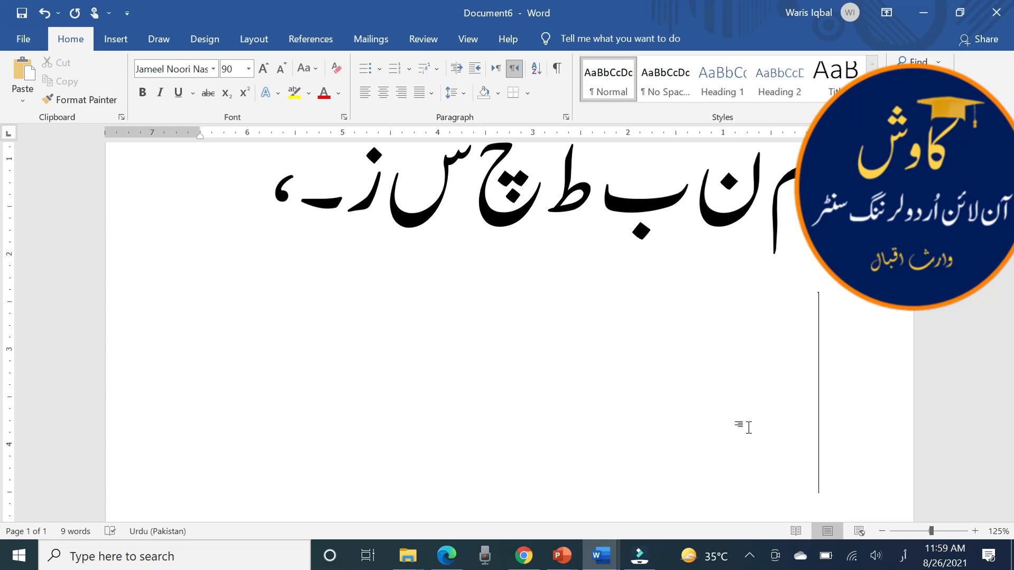
{"action": "type", "text": "؟"}
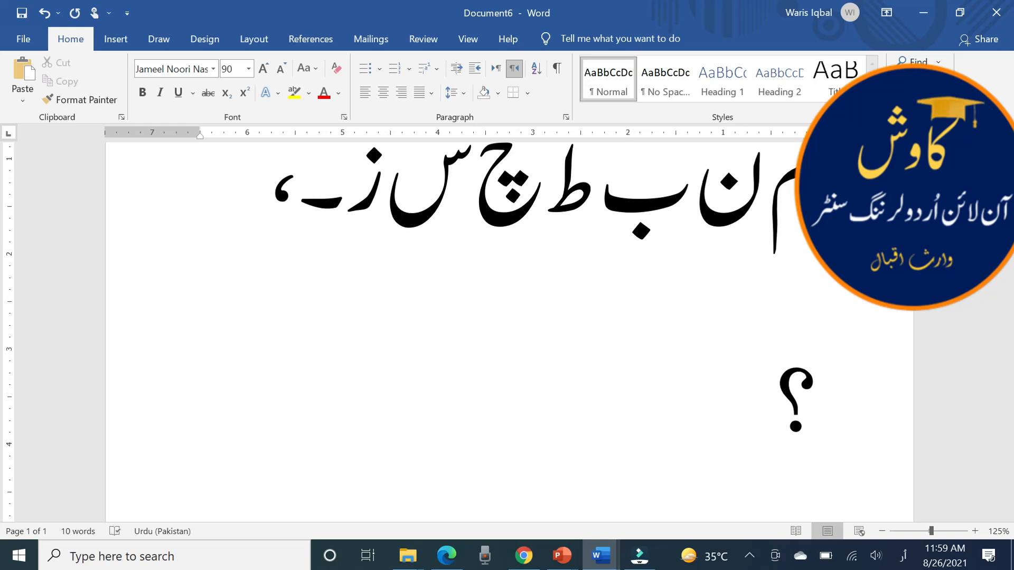
{"action": "type", "text": "َ ر"}
{"action": "type", "text": "ِ"}
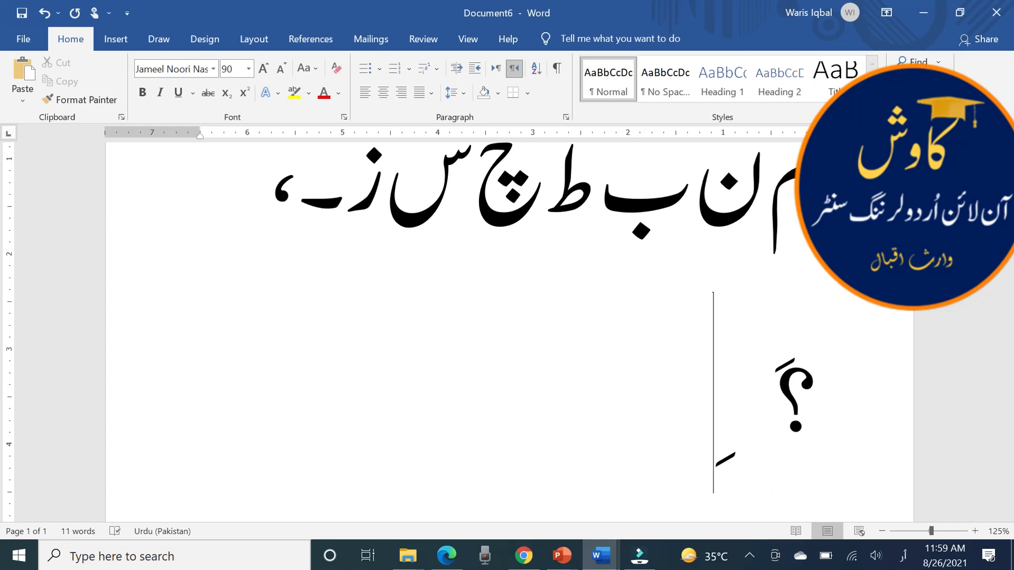
{"action": "type", "text": "ا"}
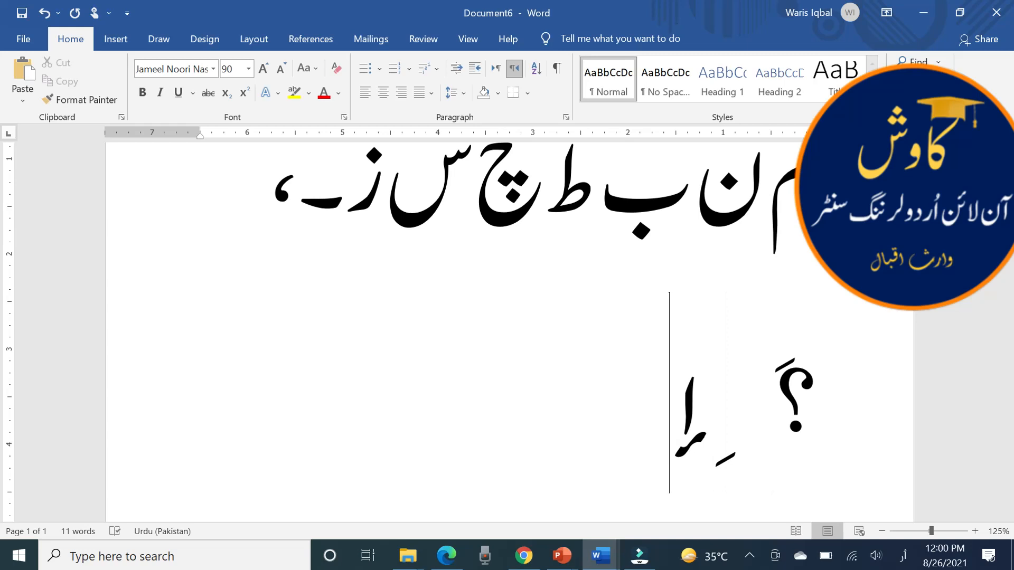
{"action": "type", "text": "ل"}
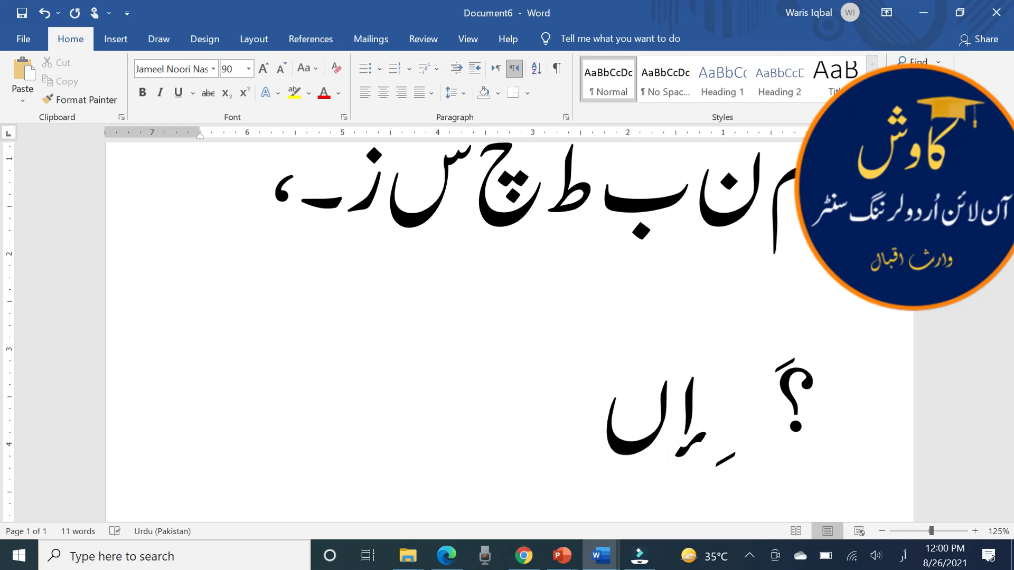
{"action": "type", "text": "ؓ"}
Continue the second line with إ (alif with hamza below), ں, the ؓ honorific sign and the letter ظ
{"action": "type", "text": "ظ"}
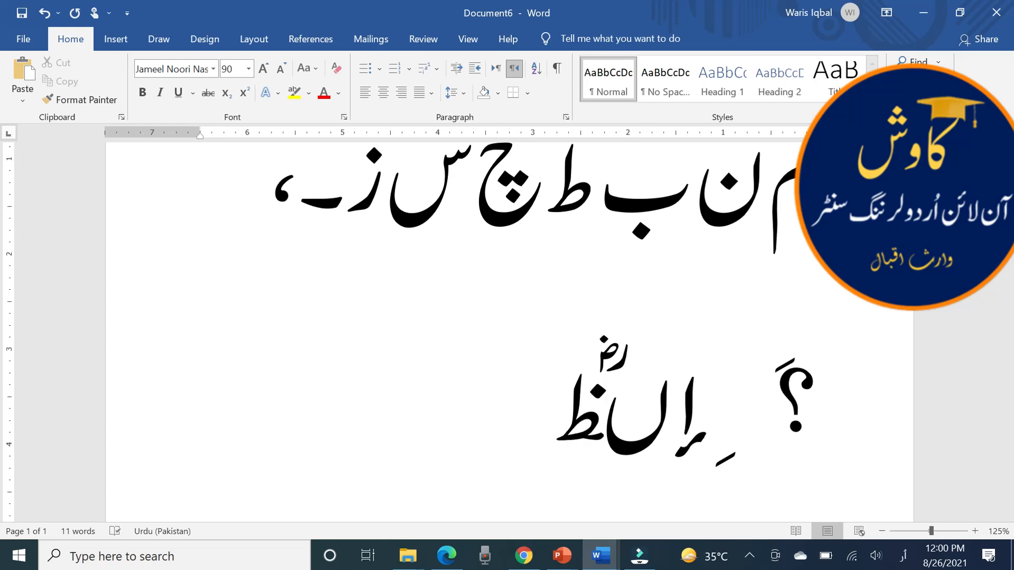
Re-enter ظ at the end of the second line set apart from ں, followed by the spaced letters ث ژ ذ
{"action": "key", "text": "BackSpace"}
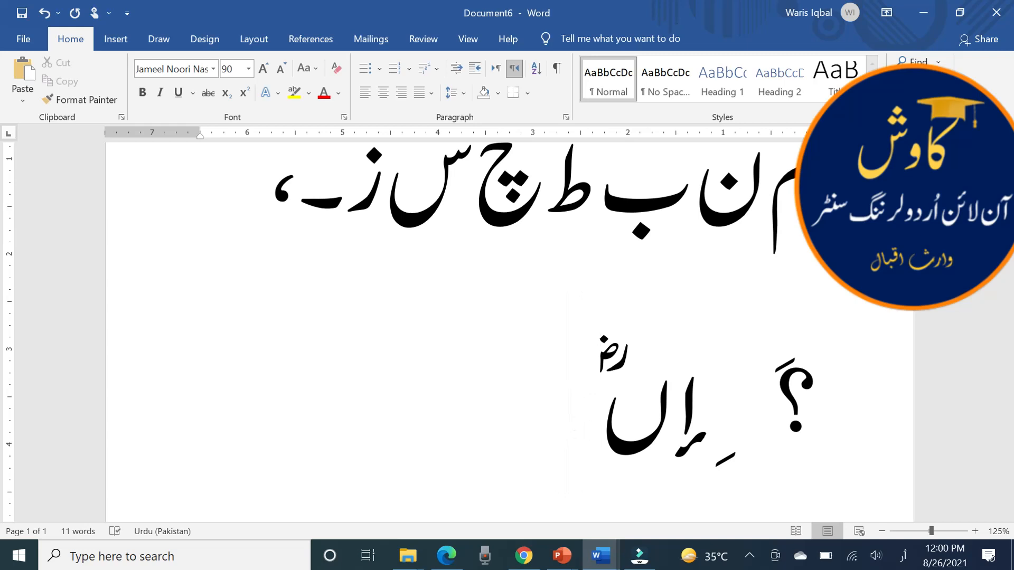
{"action": "type", "text": "ظ"}
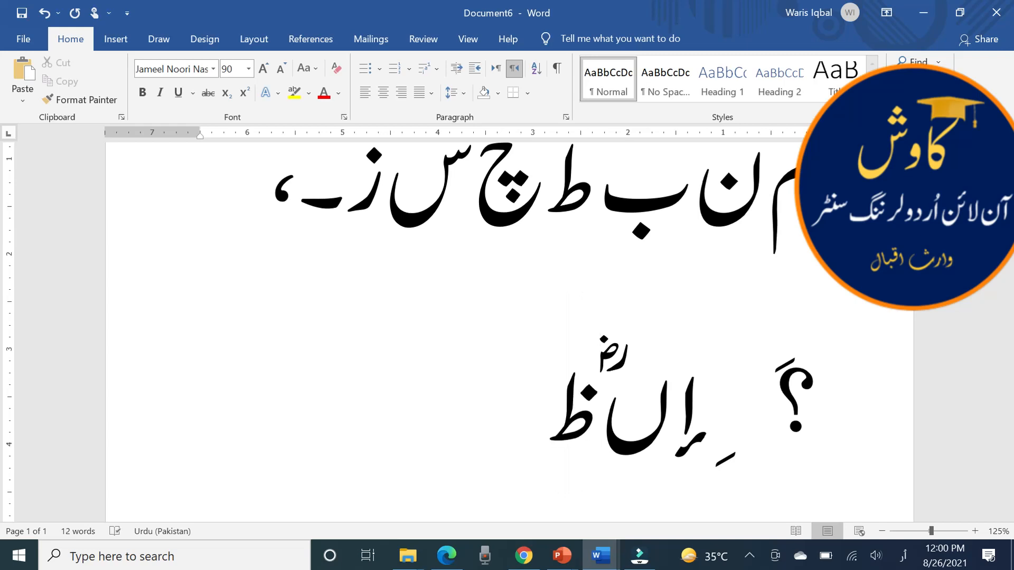
{"action": "type", "text": " ث"}
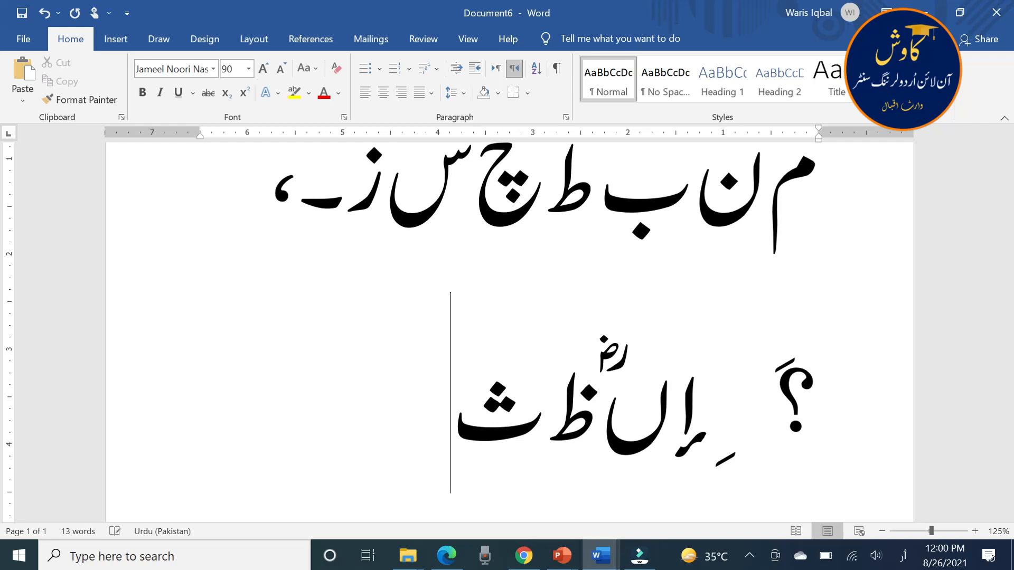
{"action": "type", "text": "ژ "}
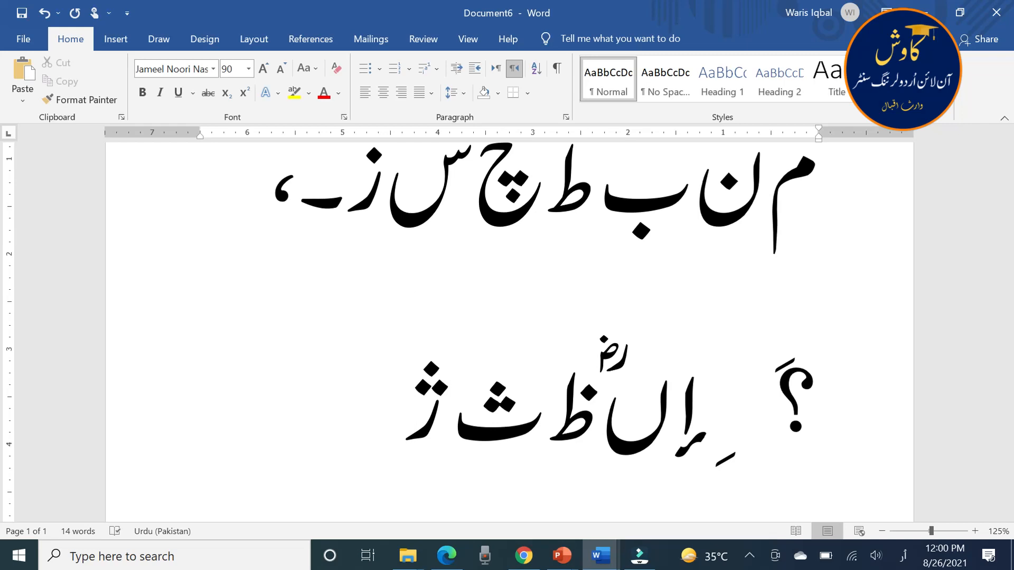
{"action": "type", "text": "ذ"}
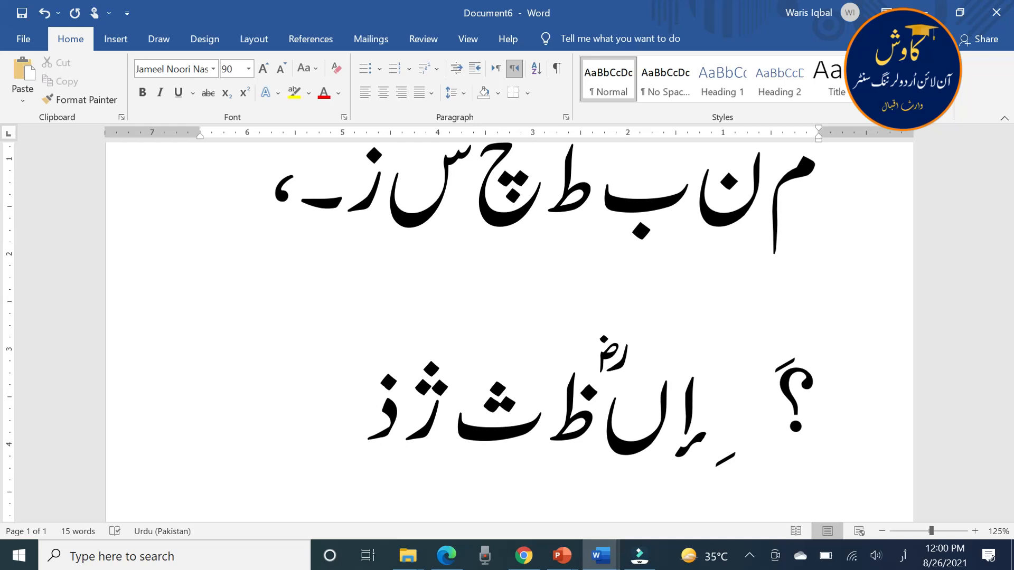
On a new line below the letters, enter the person's full name in Urdu
{"action": "key", "text": "Return"}
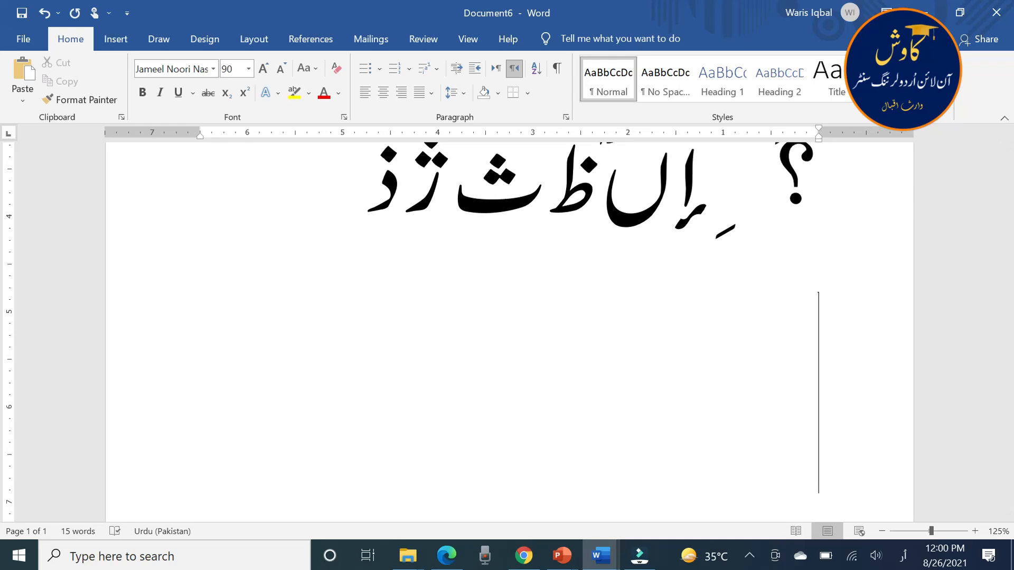
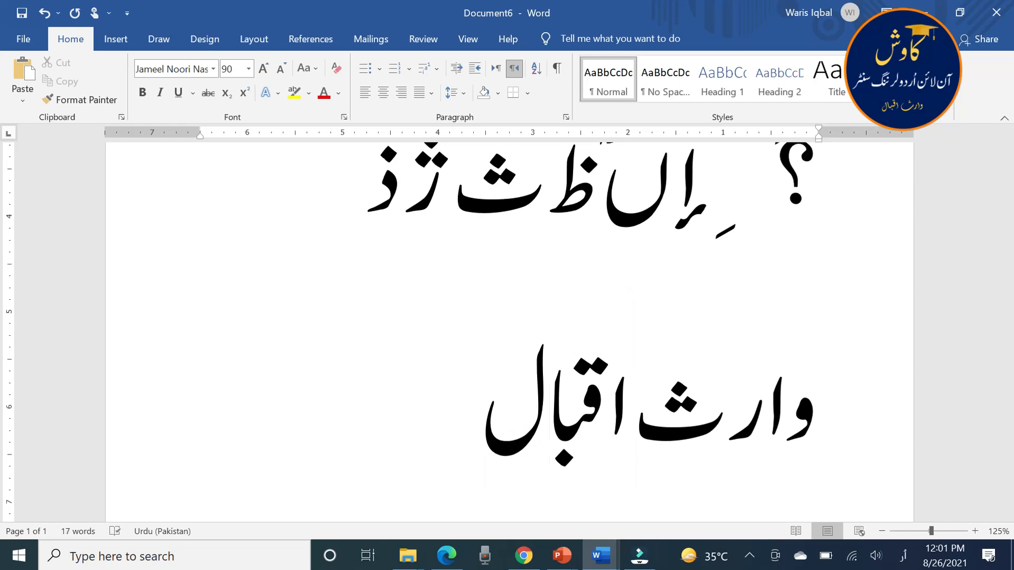
Start a new page and enter the Urdu city names نوشہرہ، لاہور، کراچی، separated by Urdu commas
{"action": "key", "text": "ctrl+Return"}
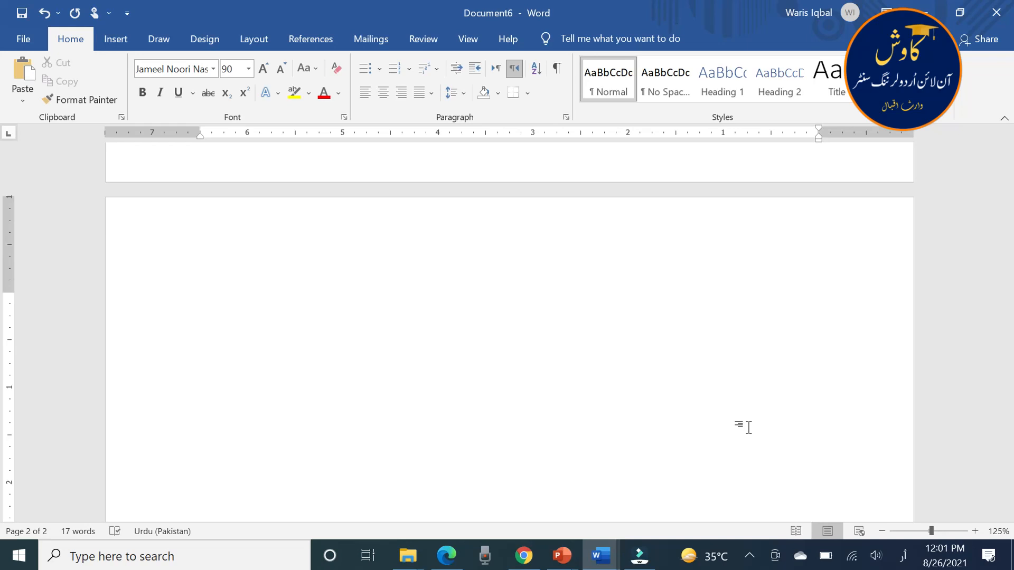
{"action": "type", "text": "نوش"}
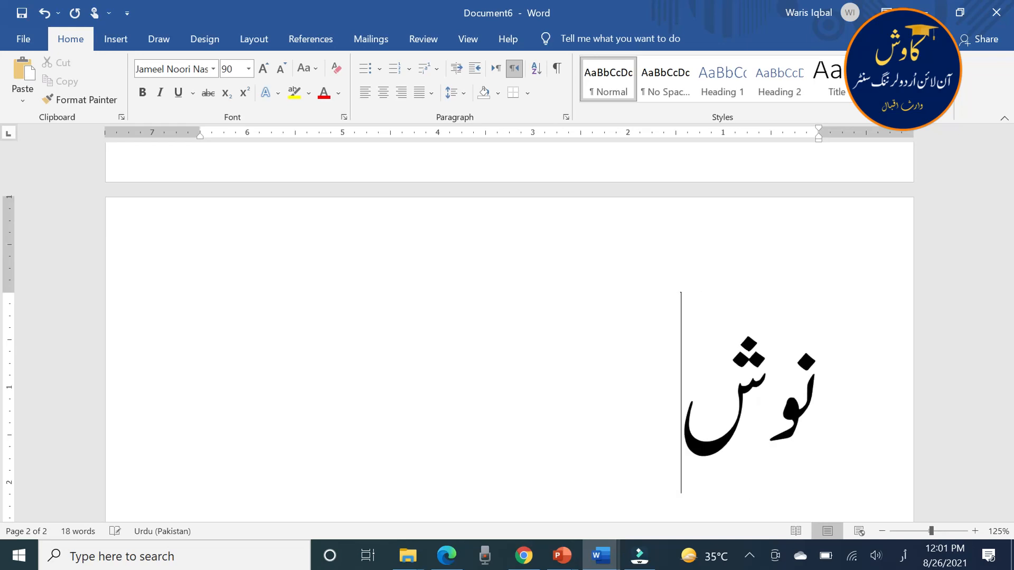
{"action": "type", "text": "ہرہ"}
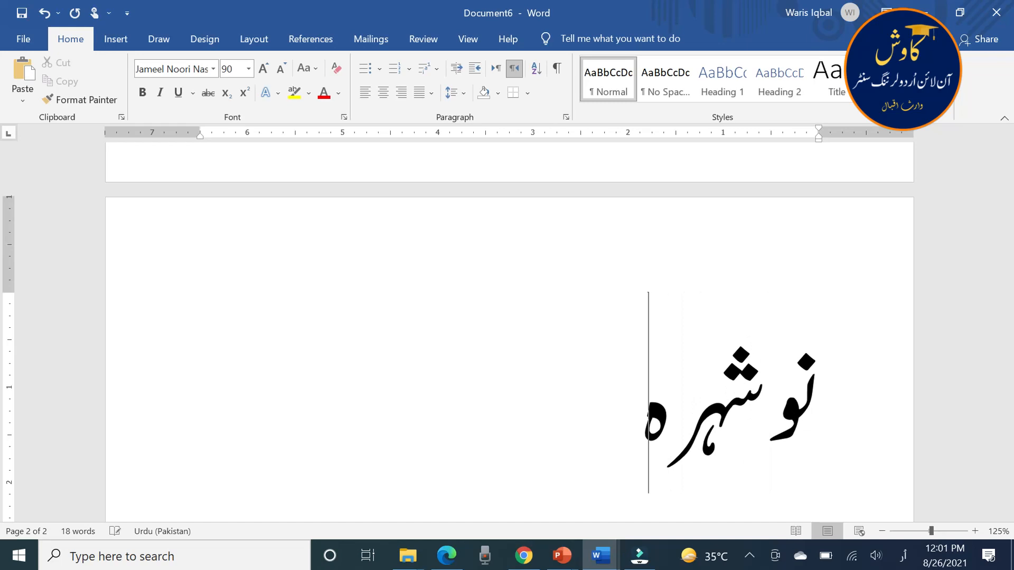
{"action": "type", "text": "، ل"}
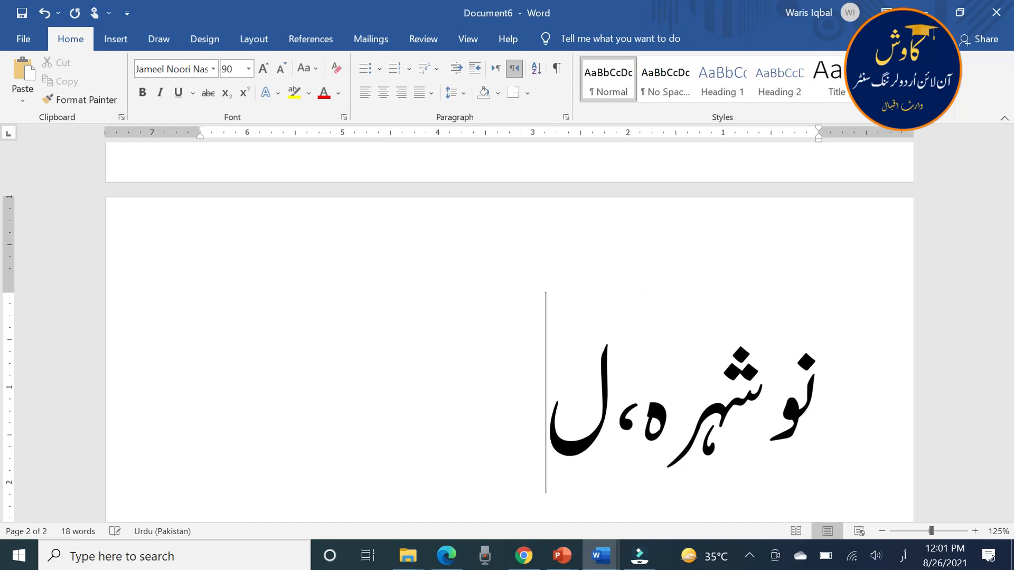
{"action": "type", "text": "اہور،"}
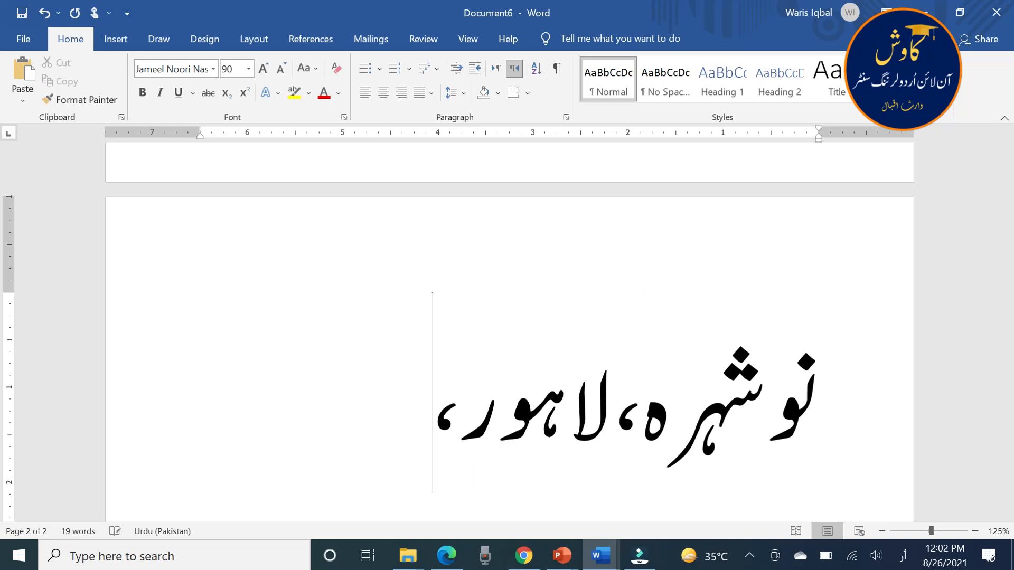
{"action": "type", "text": " کراچ"}
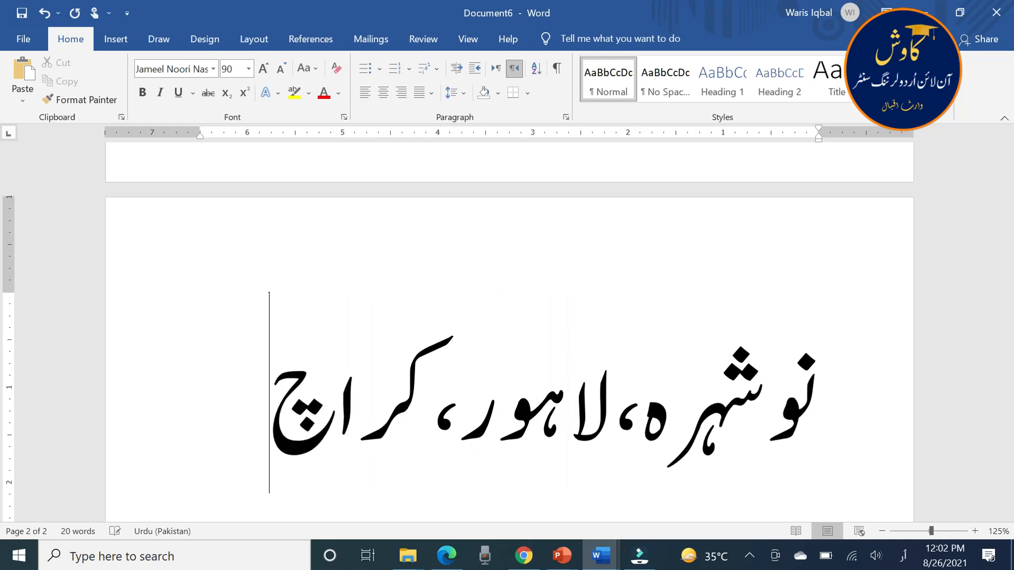
{"action": "type", "text": "ی،"}
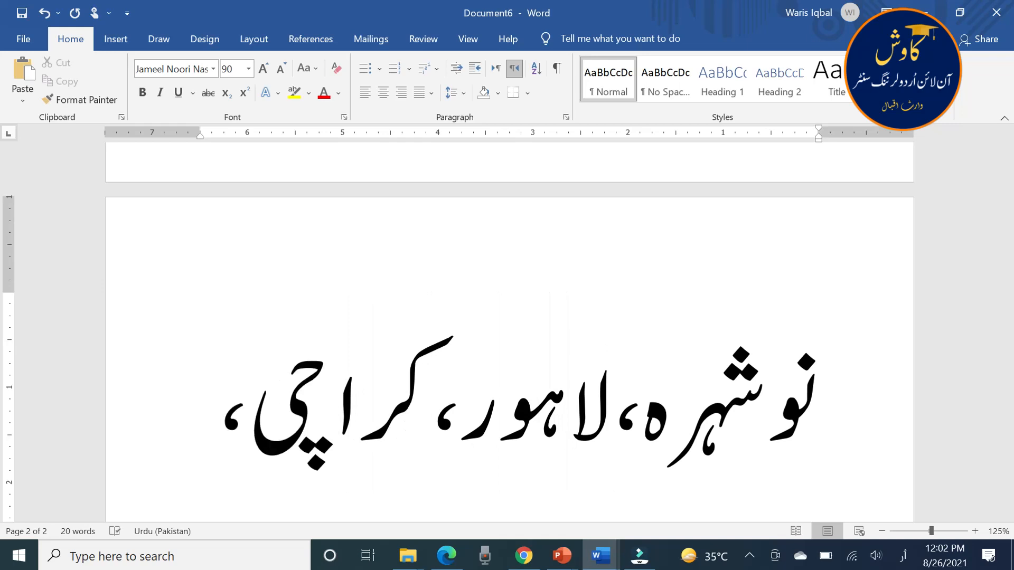
On a new line, enter the city names مستونگ، اوکاڑہ، each followed by an Urdu comma
{"action": "key", "text": "Return"}
{"action": "type", "text": "م"}
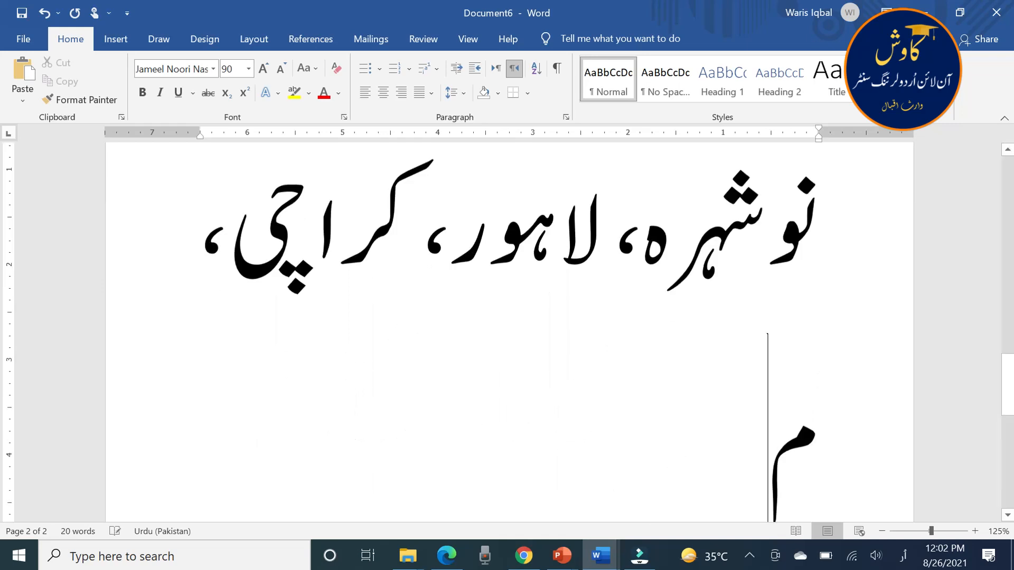
{"action": "type", "text": "ستونگ"}
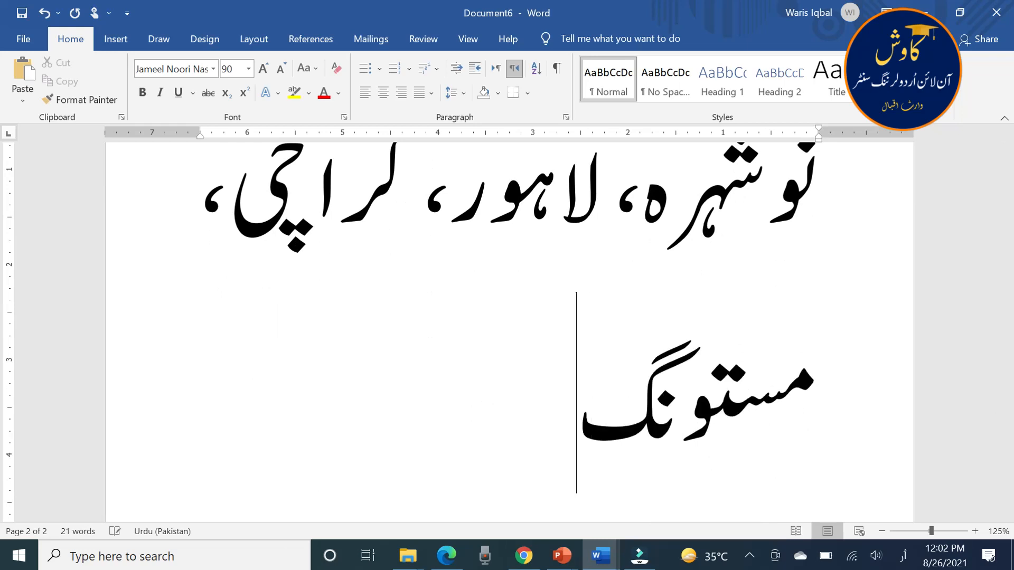
{"action": "type", "text": "، او"}
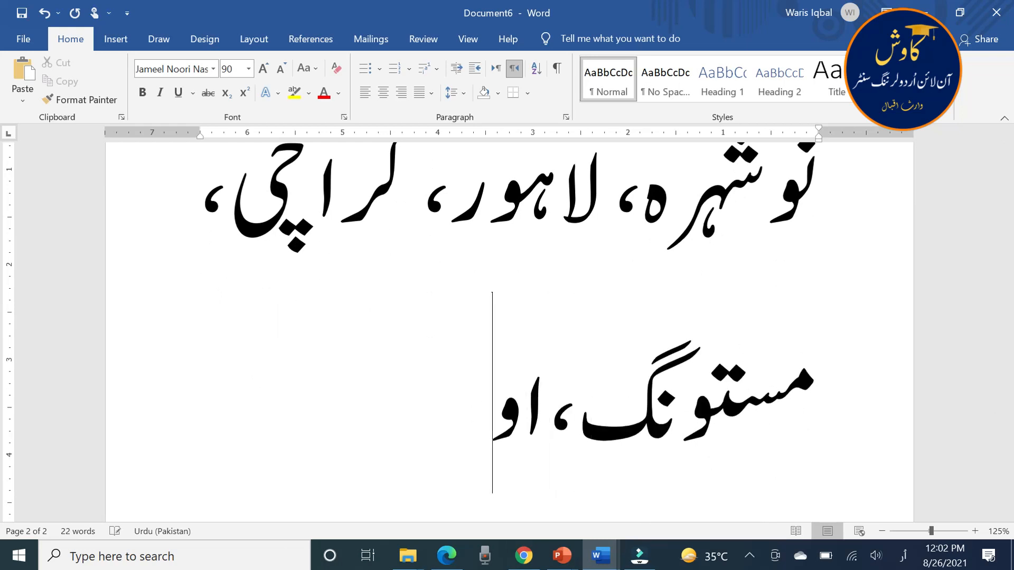
{"action": "type", "text": "کاڑہ"}
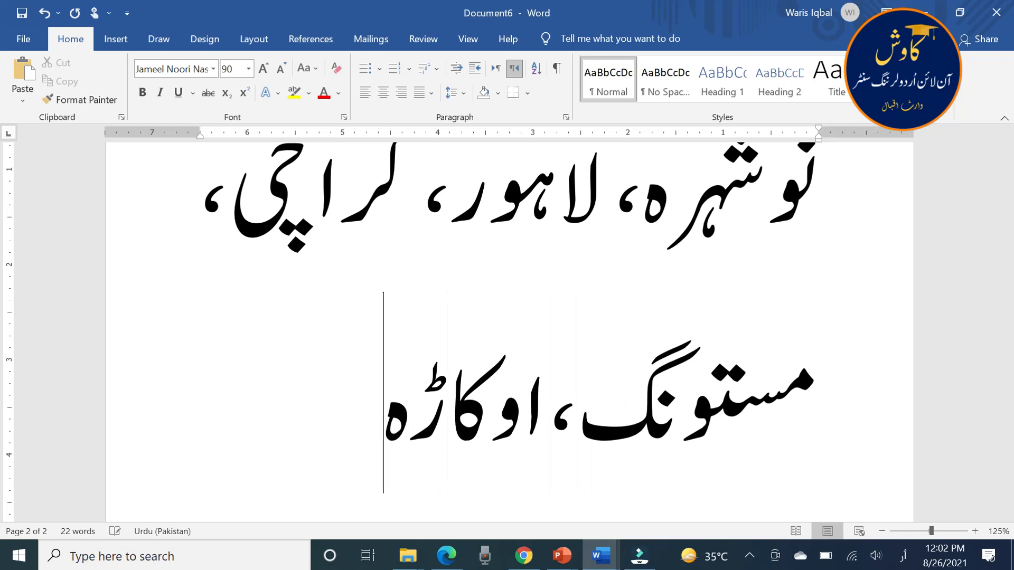
{"action": "type", "text": "،"}
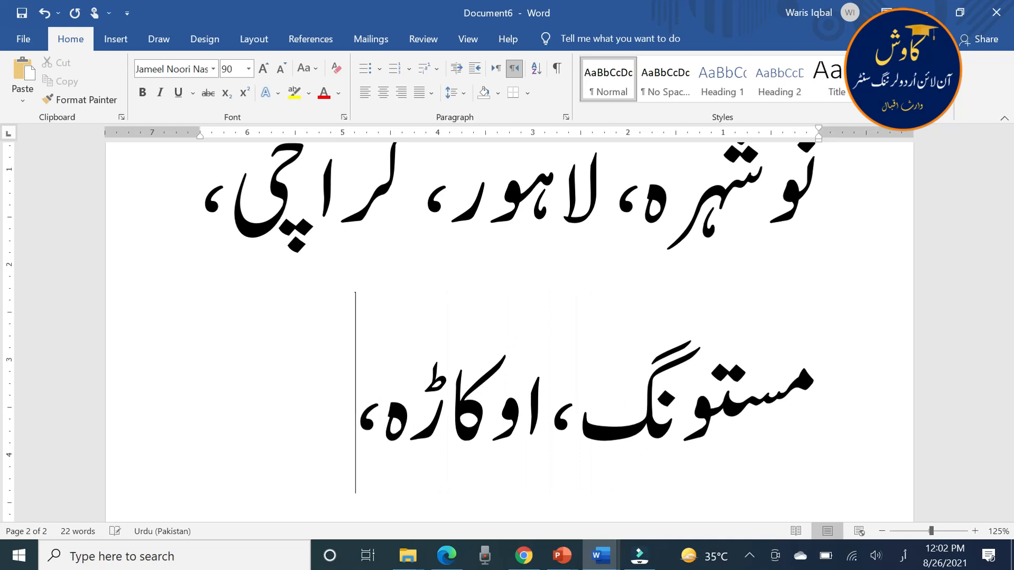
{"action": "type", "text": "میر"}
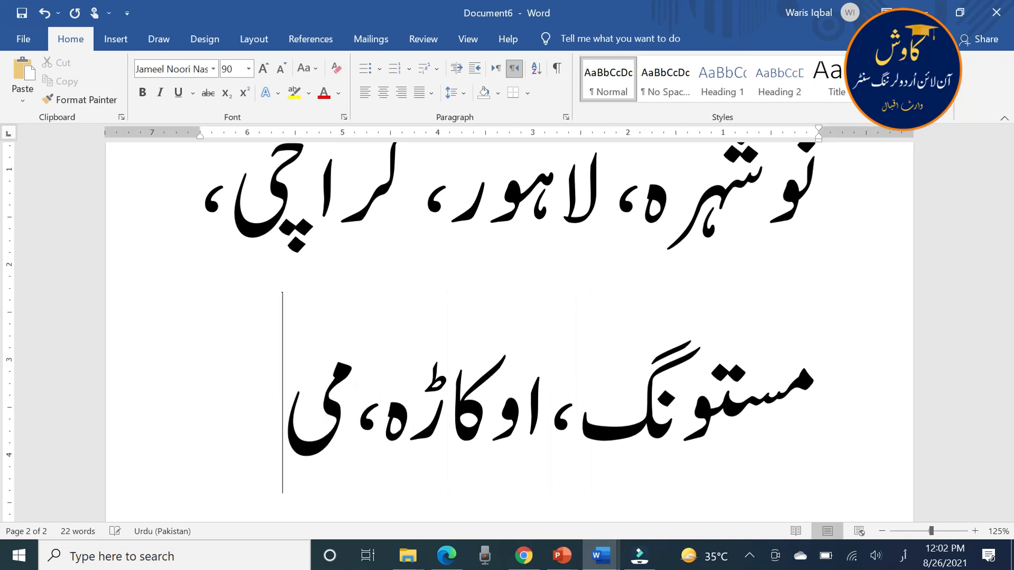
{"action": "type", "text": "پو"}
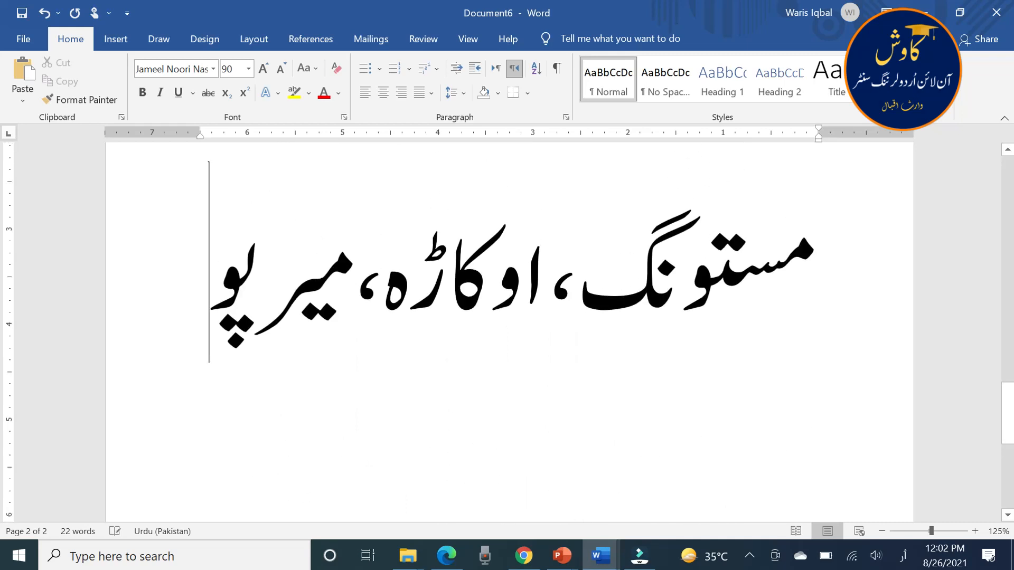
{"action": "type", "text": "ر"}
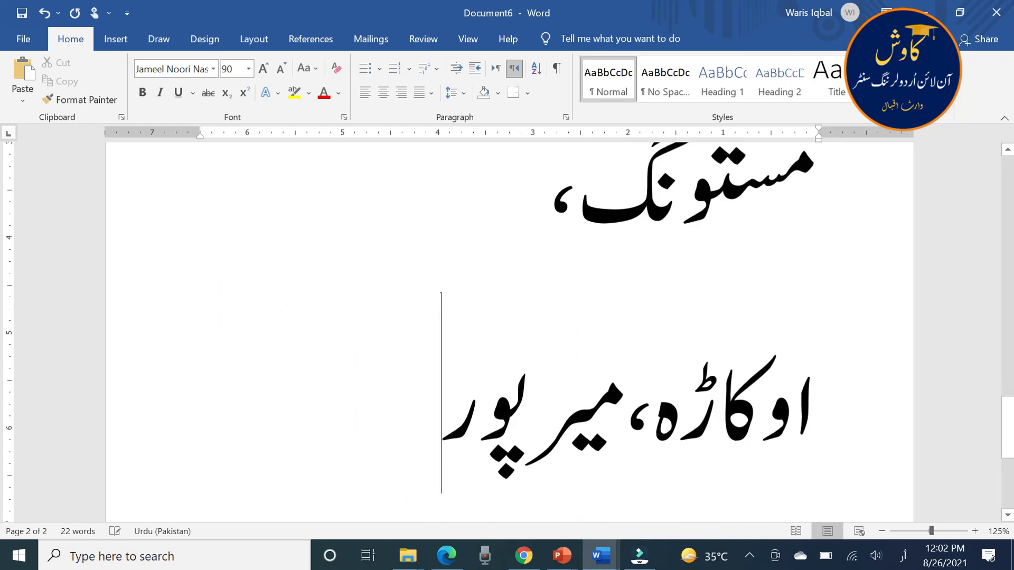
{"action": "type", "text": "،میرپورمتھیلو"}
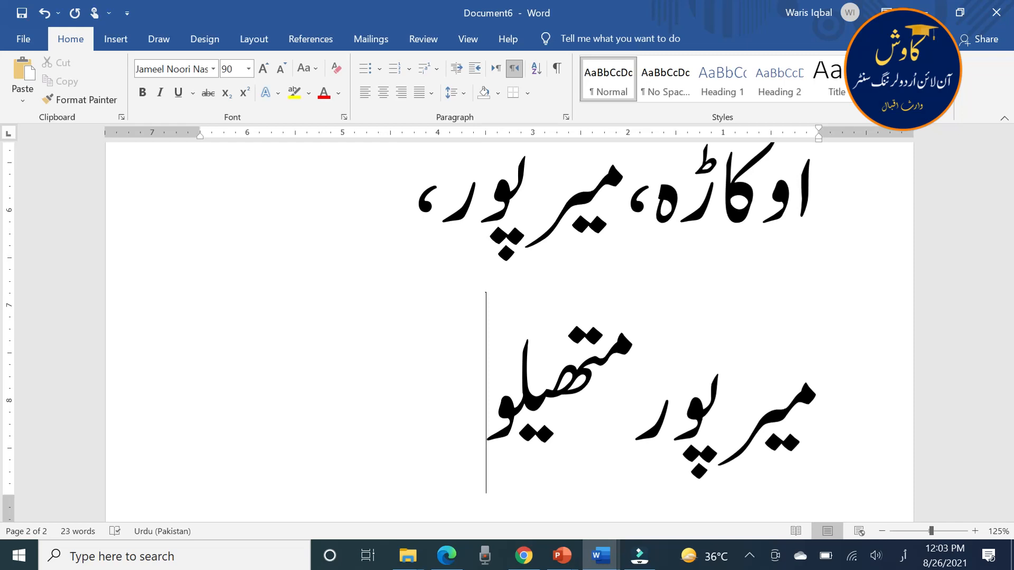
On a new line after the city list, enter the word تعارف, correcting the order of its letters
{"action": "key", "text": "Return"}
{"action": "type", "text": "تعرا"}
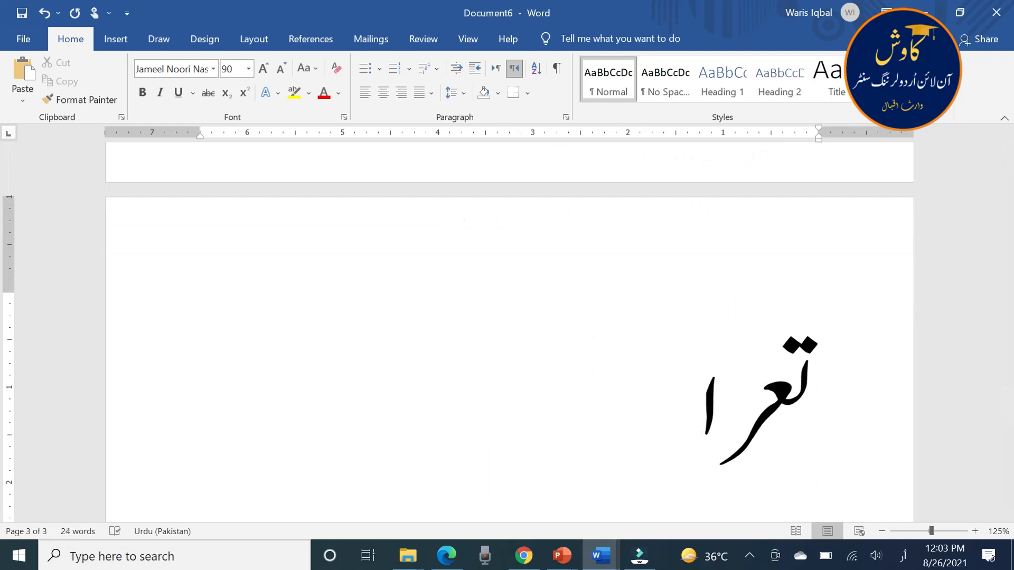
{"action": "key", "text": "BackSpace"}
{"action": "key", "text": "BackSpace"}
{"action": "type", "text": "ارف"}
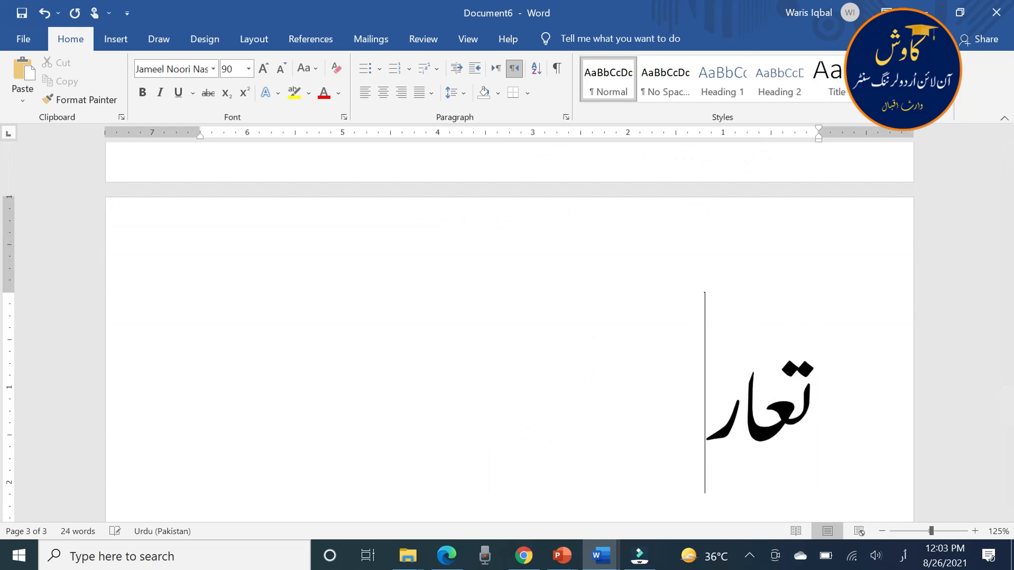